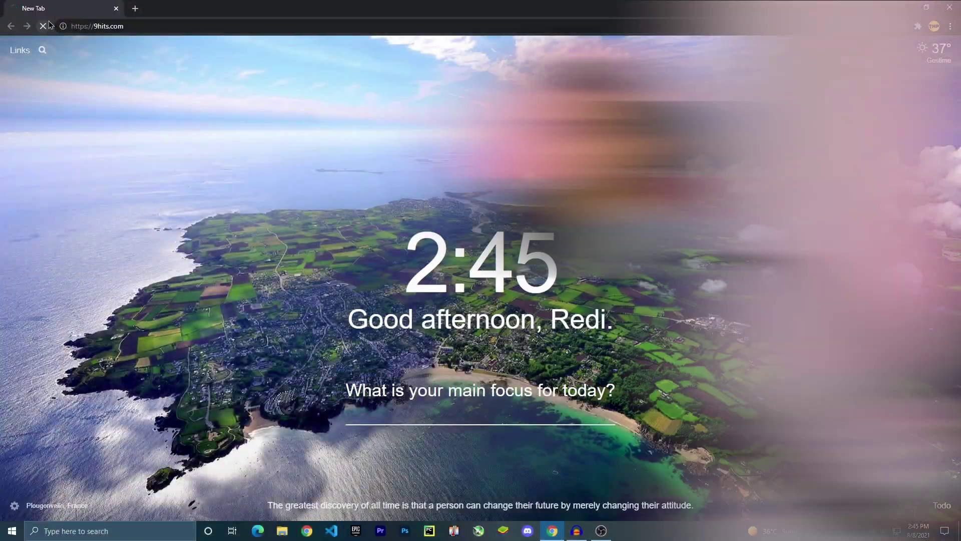
# Open 9hits.com in the browser and log in to the 9Hits member panel
pyautogui.press('Return')
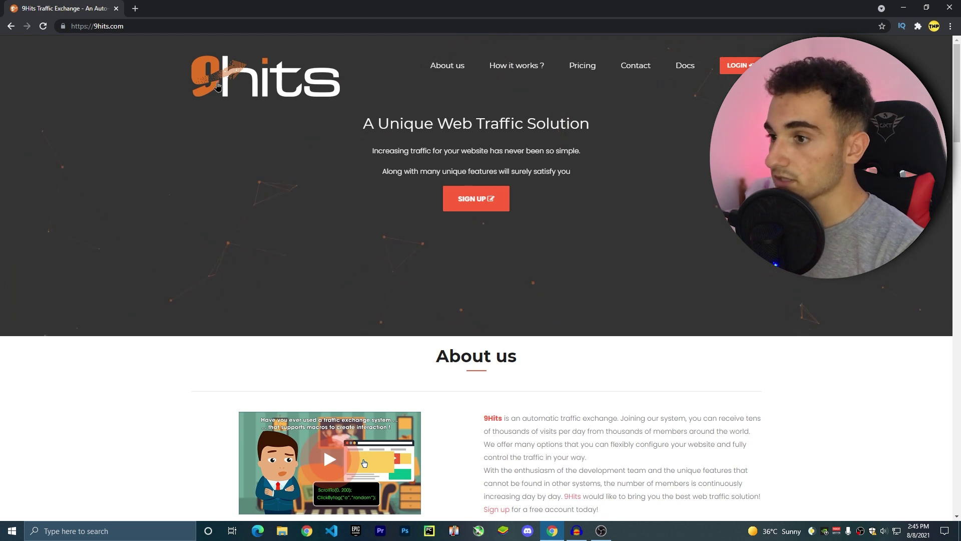
pyautogui.click(737, 68)
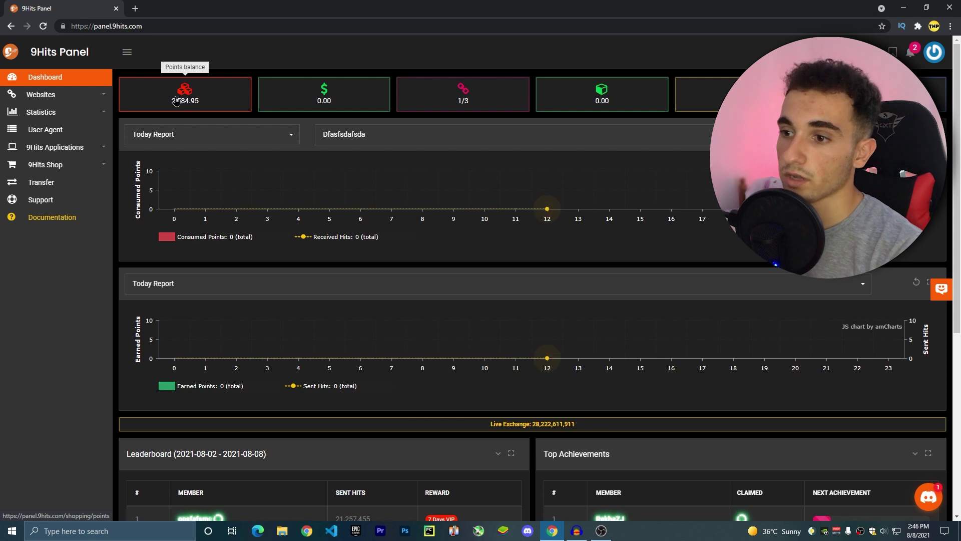
# Download the 64-bit Windows 9HitsViewer 2.5.2 BETA from the Web Viewer section of 9Hits Applications
pyautogui.click(86, 150)
pyautogui.click(85, 167)
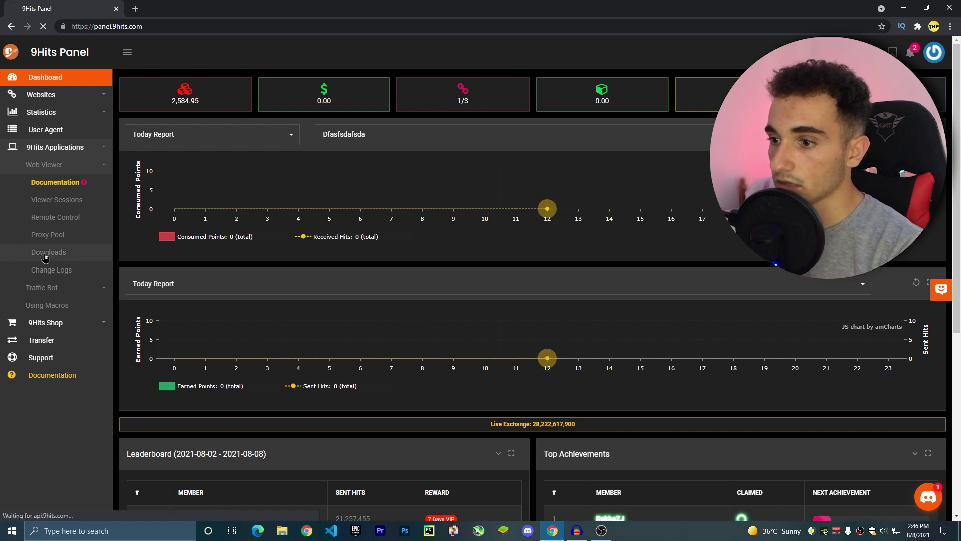
pyautogui.click(45, 255)
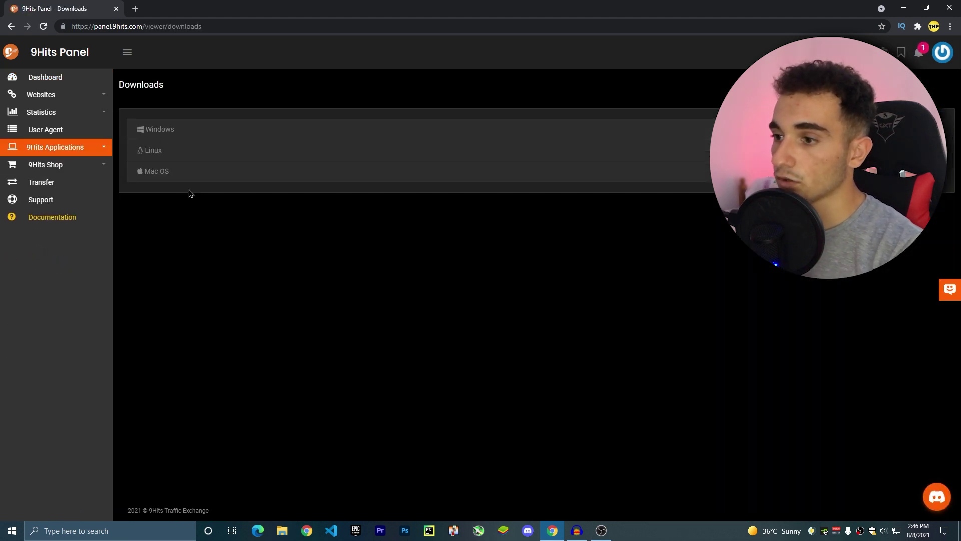
pyautogui.click(156, 129)
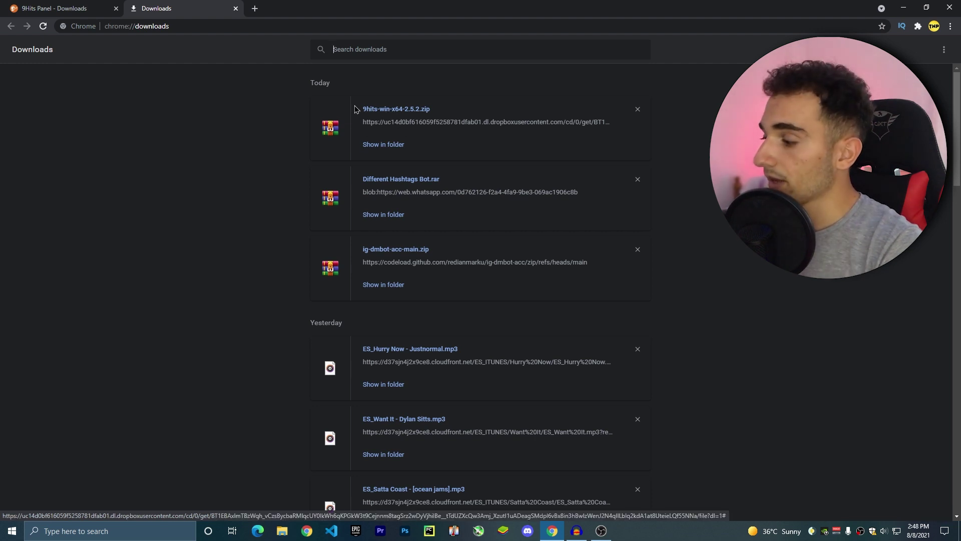
# Open Windows Security, go back to the desktop and create a folder named No virus in an empty area there
pyautogui.click(874, 537)
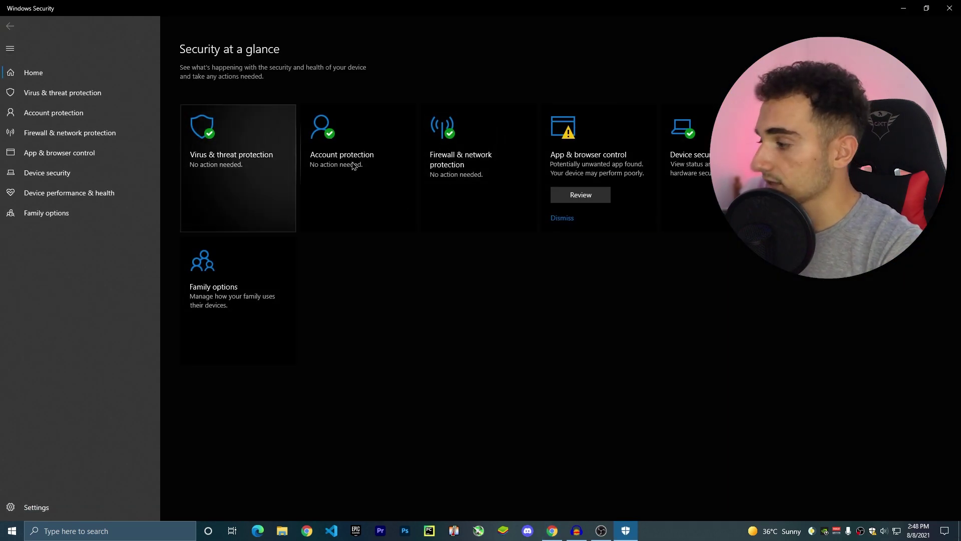
pyautogui.press('super+d')
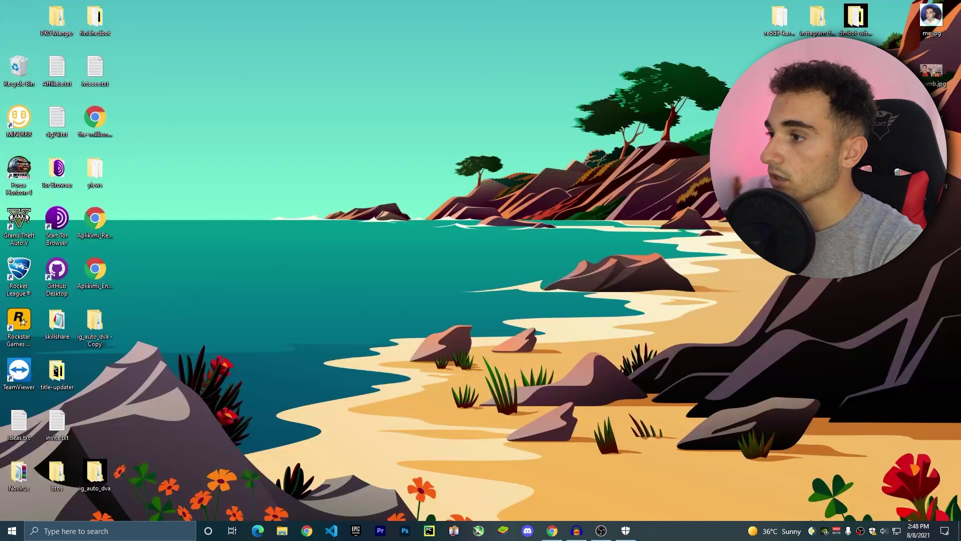
pyautogui.rightClick(310, 68)
pyautogui.moveTo(439, 211)
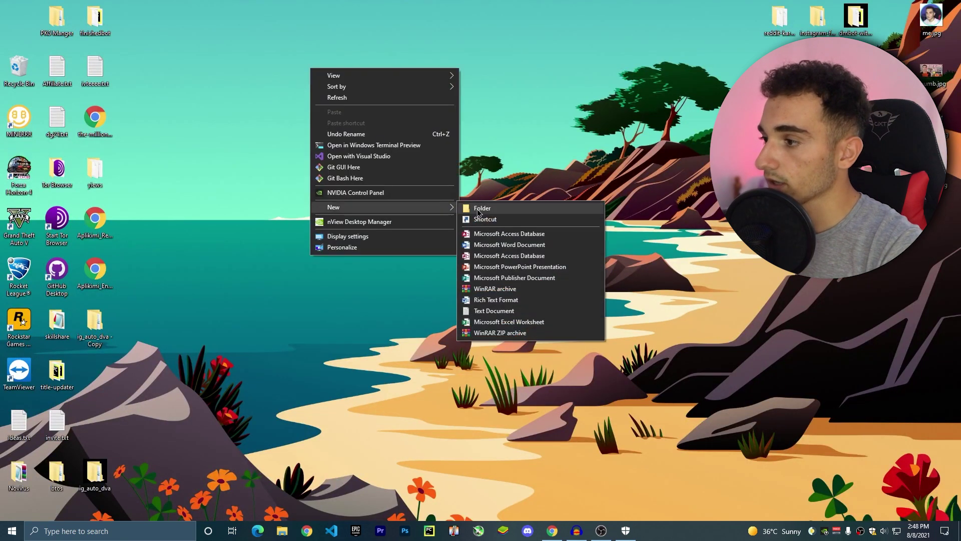
pyautogui.click(482, 210)
pyautogui.write('No virus')
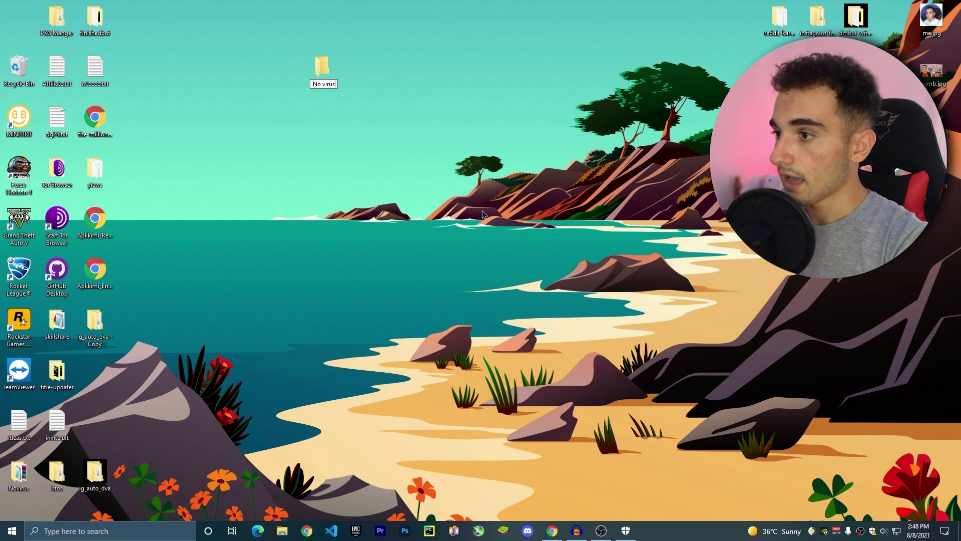
pyautogui.press('Return')
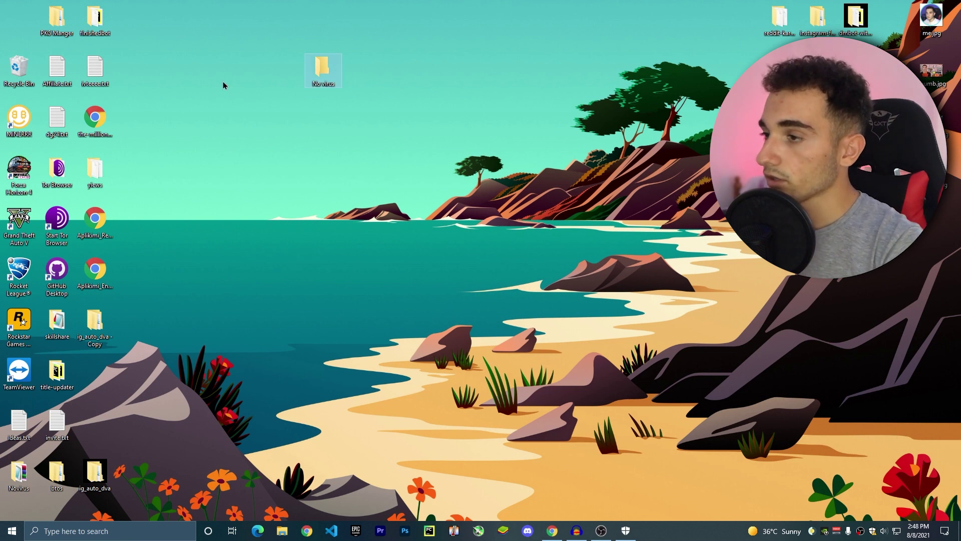
pyautogui.moveTo(322, 67); pyautogui.dragTo(388, 143)
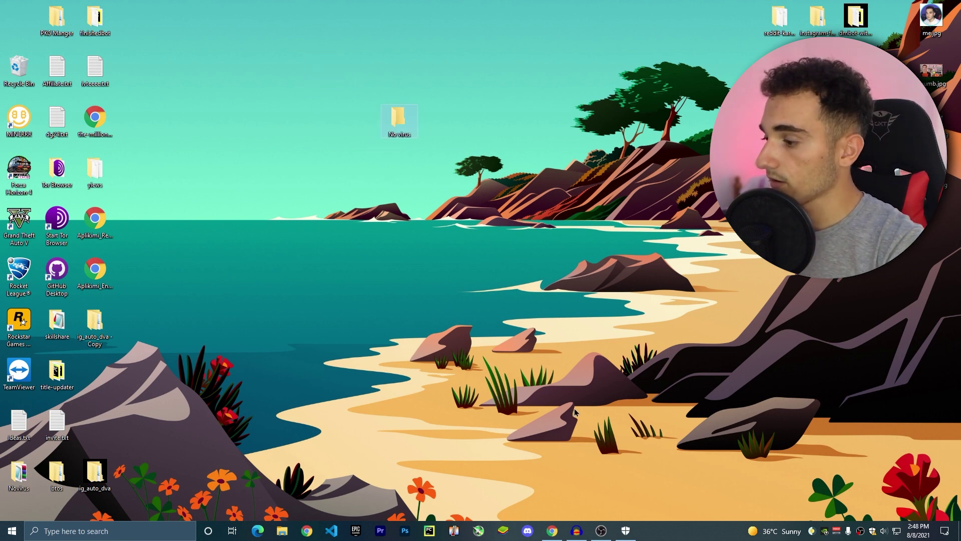
# In Windows Security, start a new folder exclusion for Microsoft Defender Antivirus in the virus and threat protection settings
pyautogui.moveTo(633, 537)
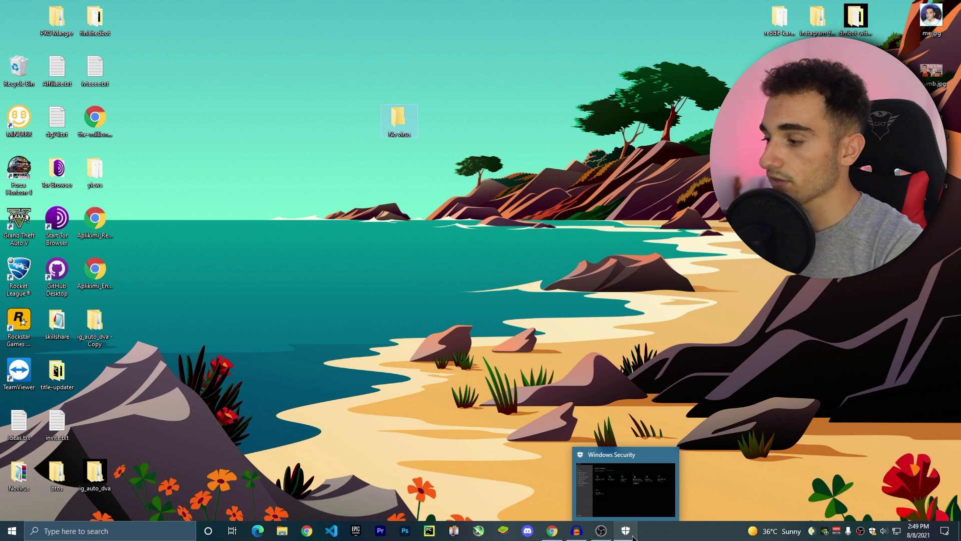
pyautogui.click(633, 537)
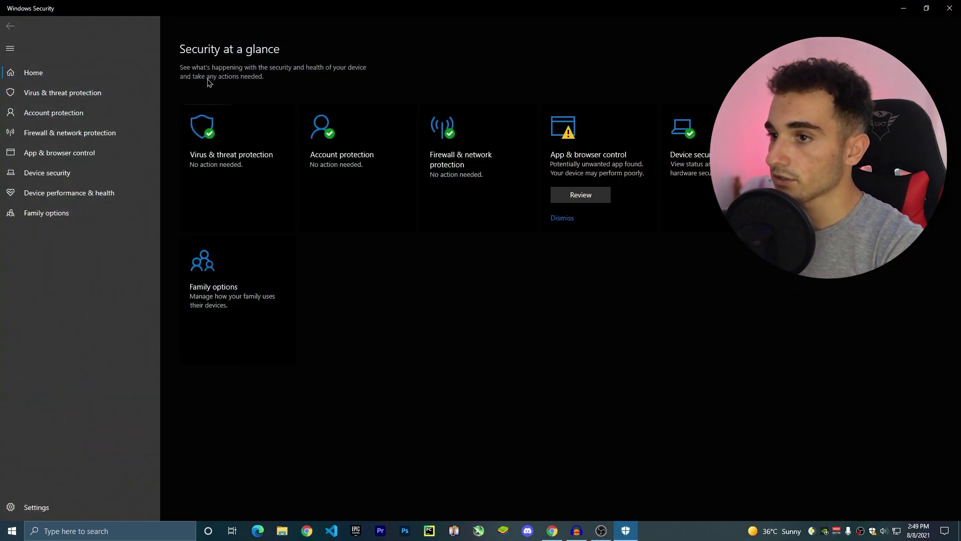
pyautogui.click(224, 146)
pyautogui.scroll(-1, 265, 321)
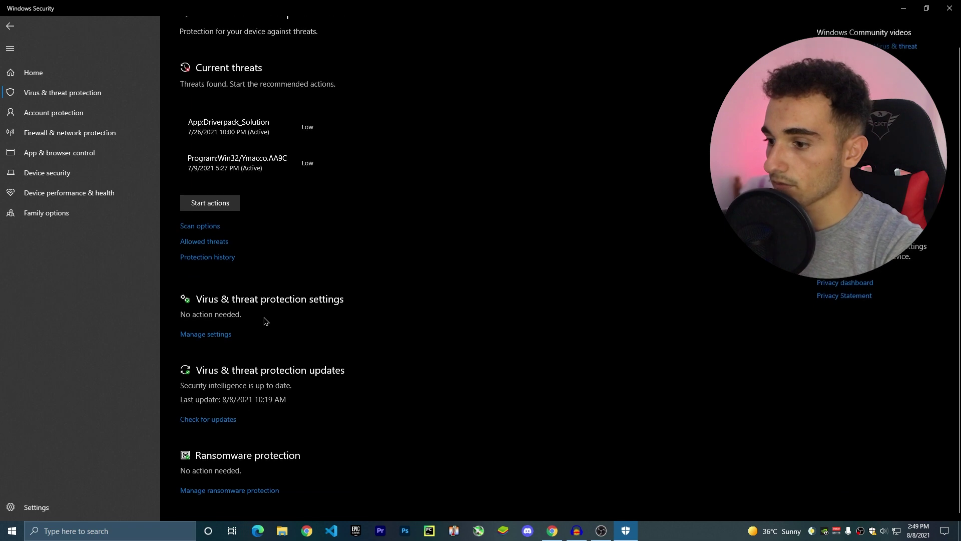
pyautogui.click(196, 339)
pyautogui.scroll(-10, 268, 333)
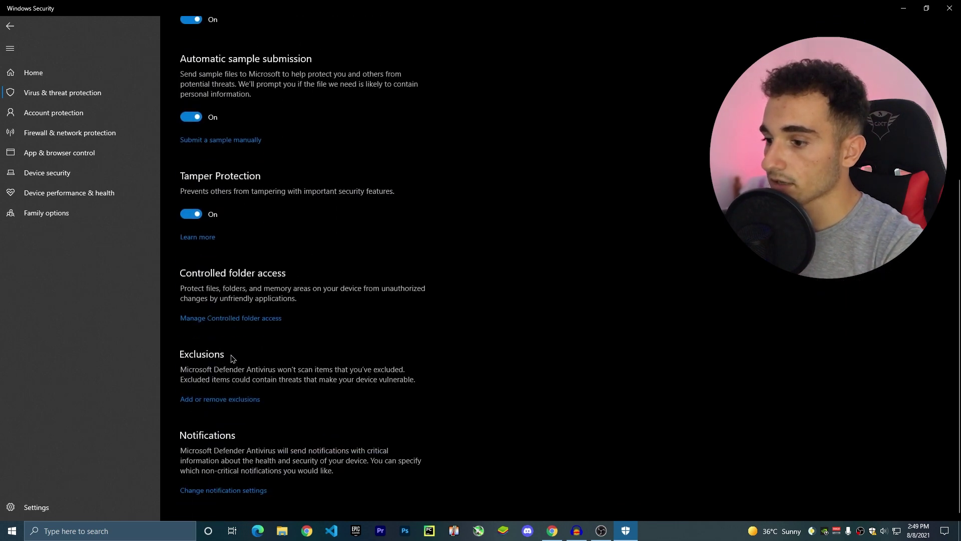
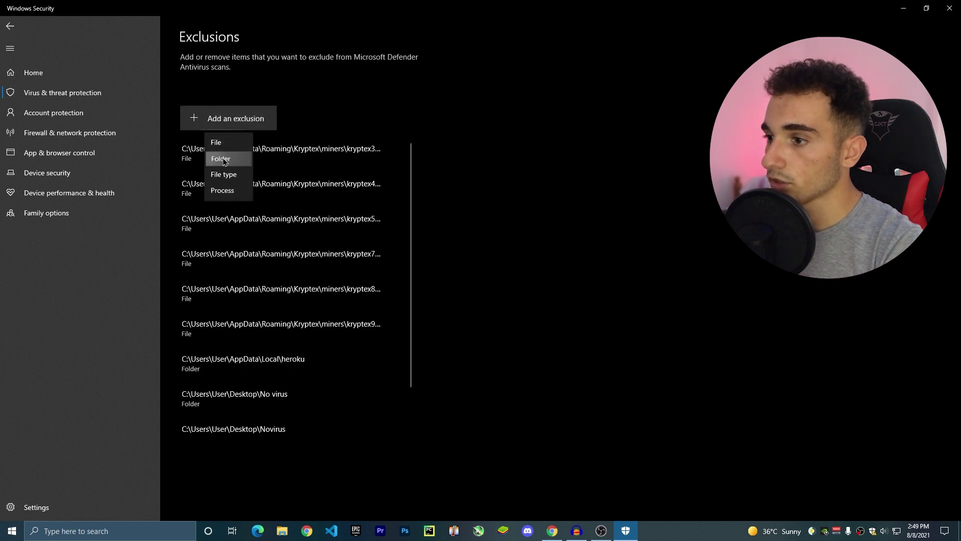
pyautogui.click(221, 156)
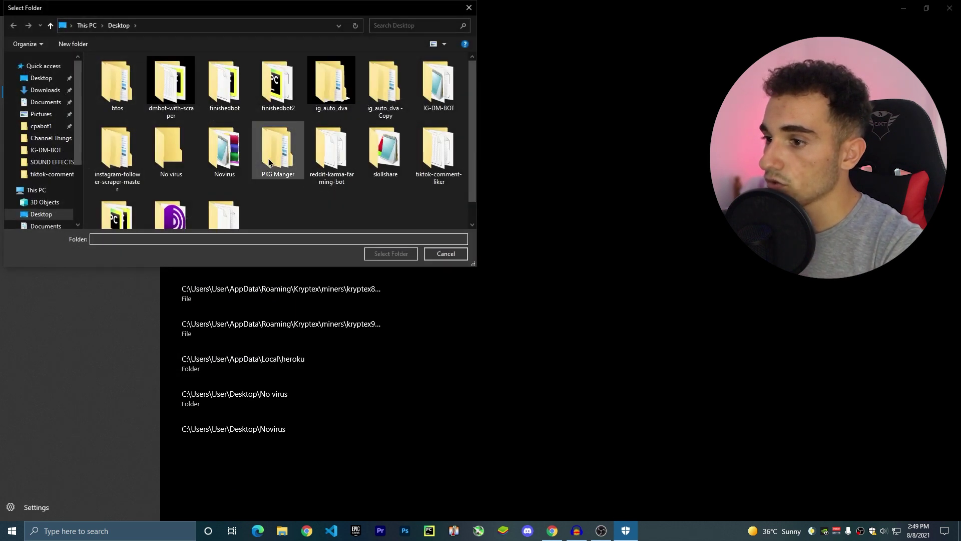
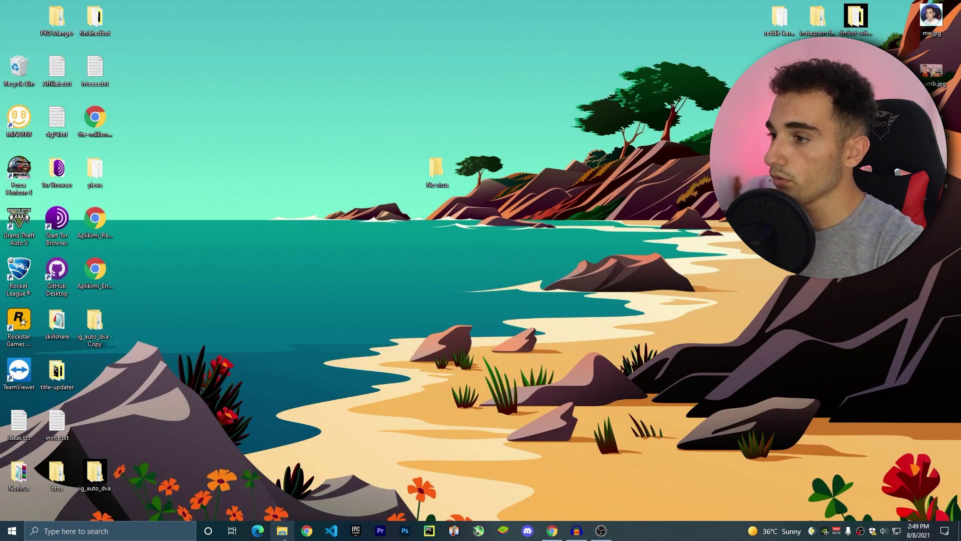
# Transfer 9hits-win-x64-2.5.2.zip from the Downloads folder into the No virus folder on the desktop
pyautogui.click(283, 531)
pyautogui.click(239, 213)
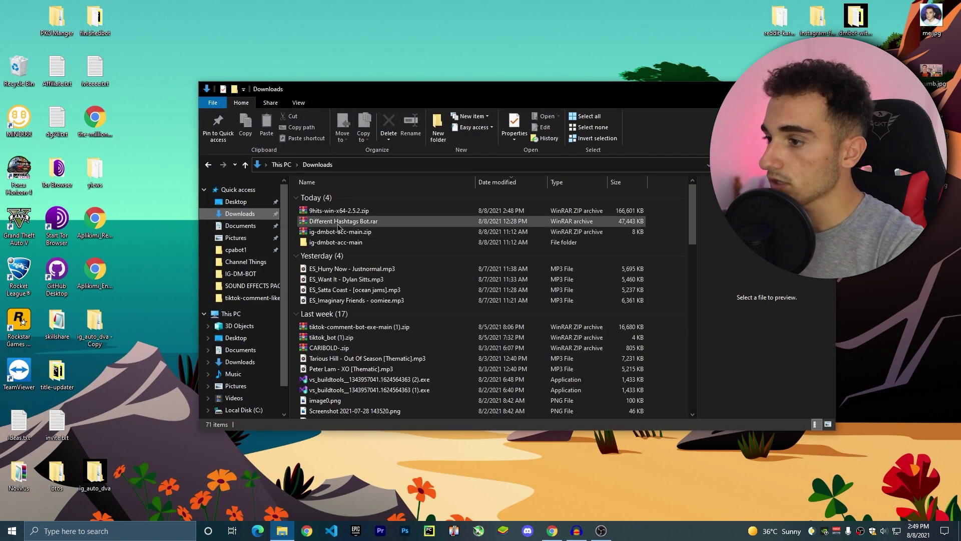
pyautogui.click(339, 210)
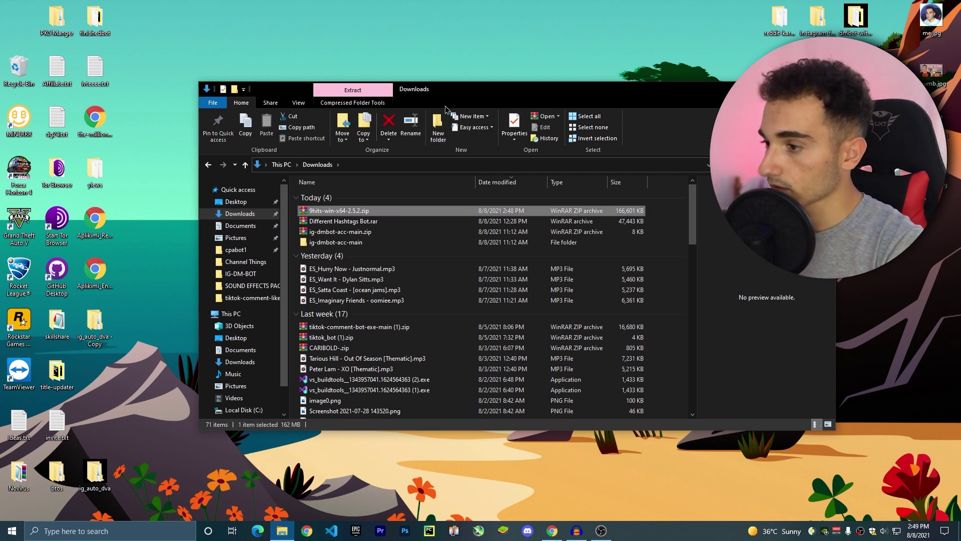
pyautogui.click(824, 89)
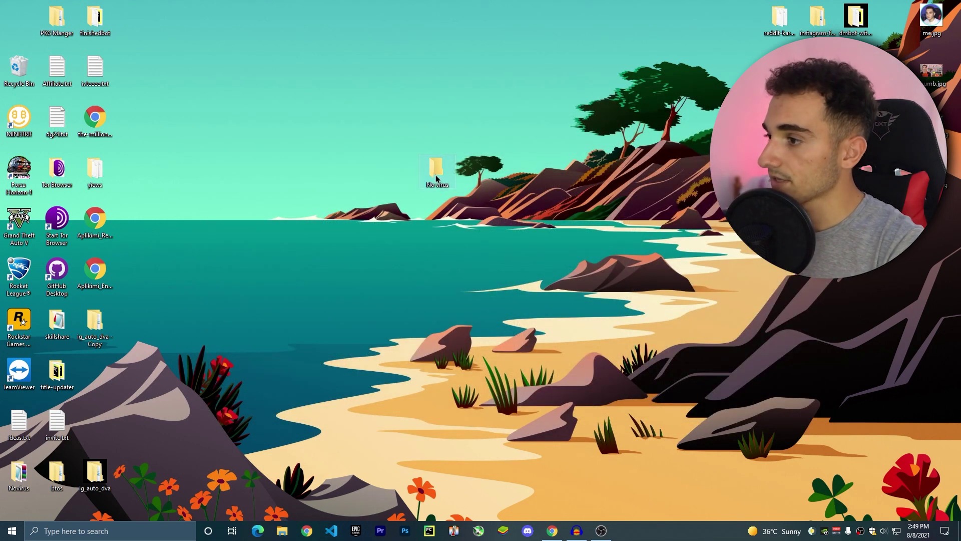
pyautogui.doubleClick(436, 173)
pyautogui.hotkey('ctrl', 'v')
# Extract 9hits-win-x64-2.5.2.zip into its own folder and launch 9hits.exe from the extracted 9hits-win-x64 folder
pyautogui.rightClick(365, 197)
pyautogui.click(401, 268)
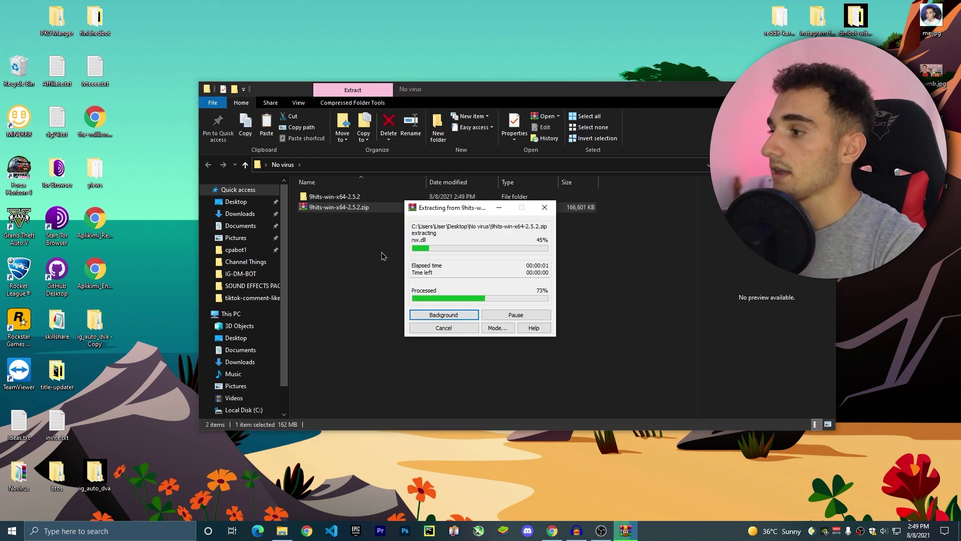
pyautogui.doubleClick(346, 196)
pyautogui.doubleClick(352, 199)
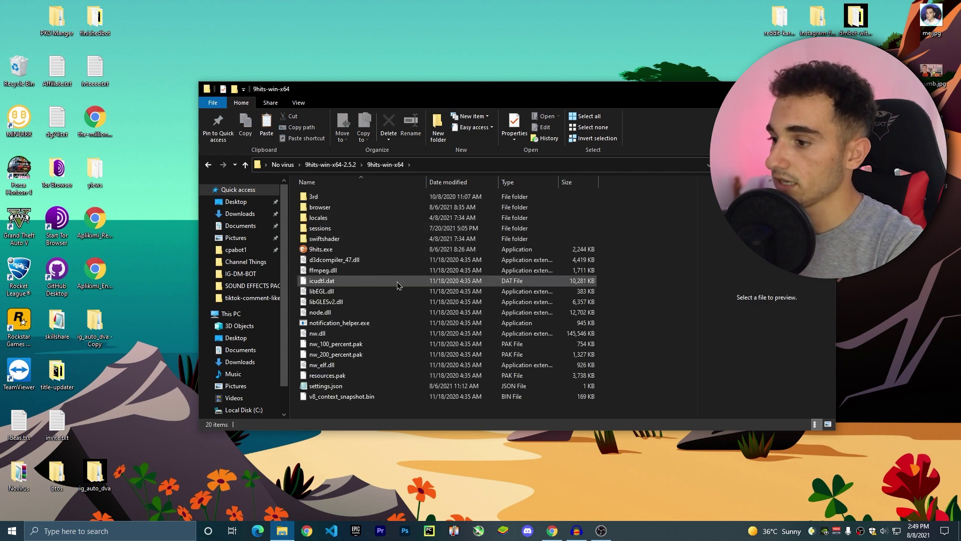
pyautogui.click(319, 253)
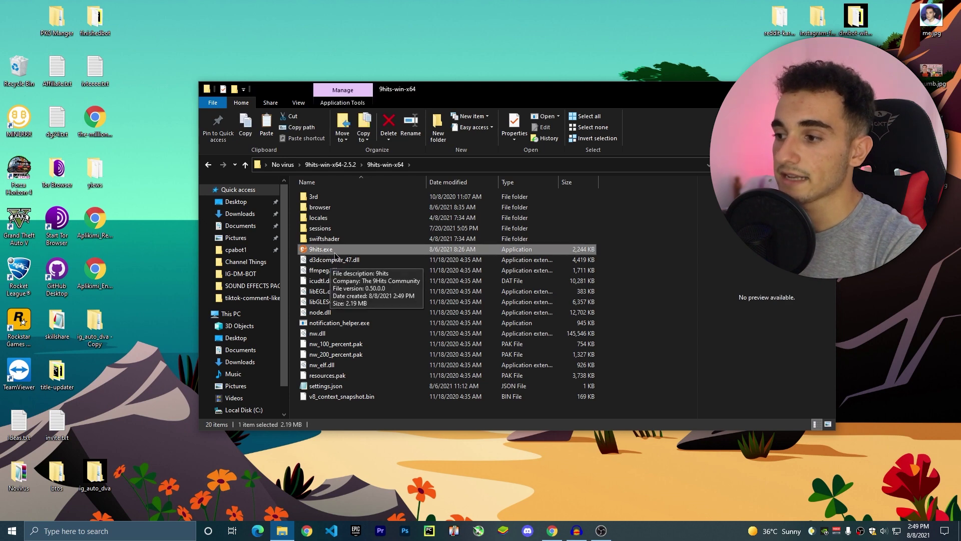
pyautogui.doubleClick(344, 252)
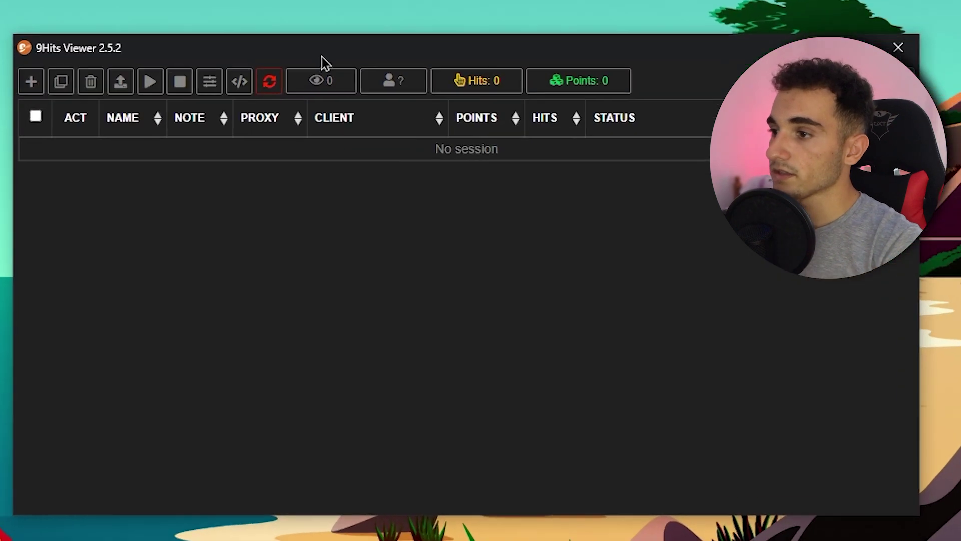
# Open the 9Hits Viewer settings and copy the account's Token Key from the 9Hits profile page in Chrome
pyautogui.click(210, 83)
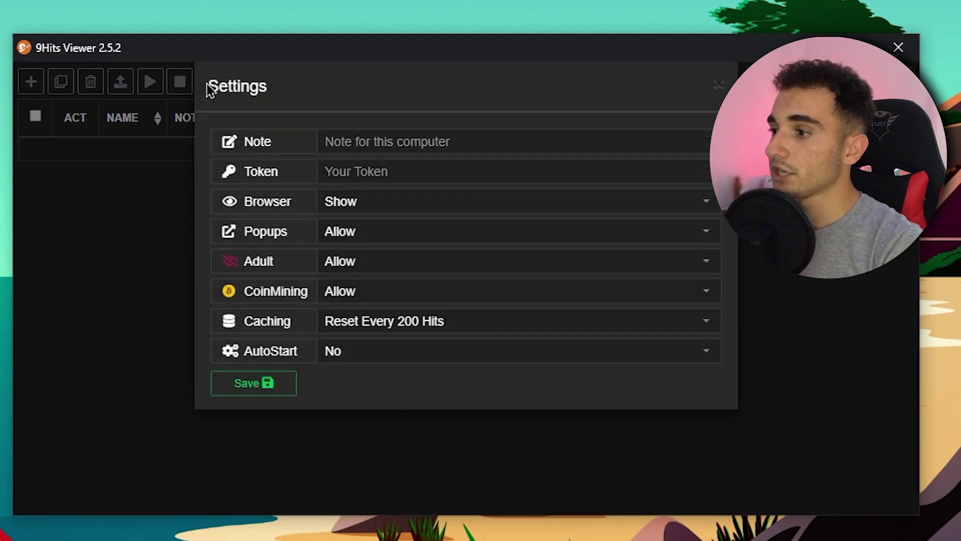
pyautogui.click(361, 198)
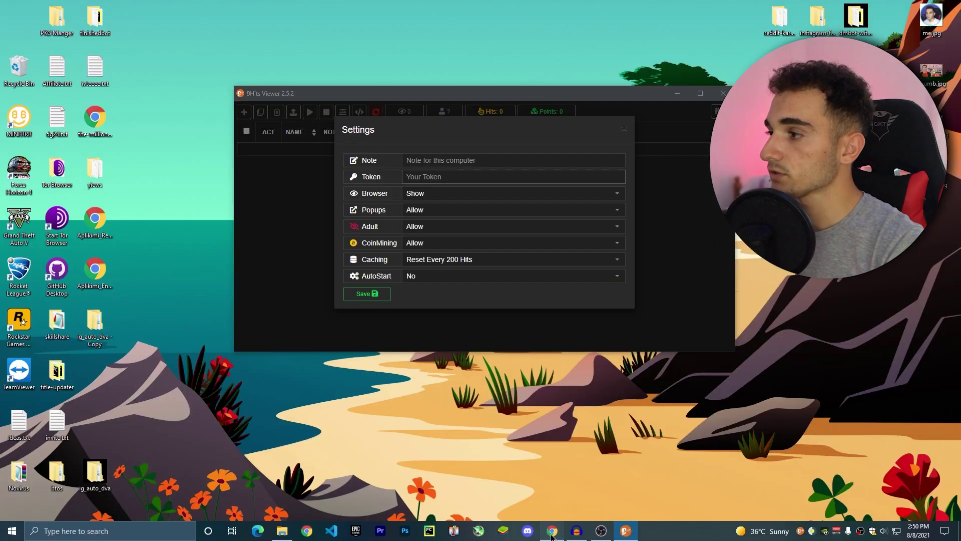
pyautogui.click(552, 531)
pyautogui.click(95, 8)
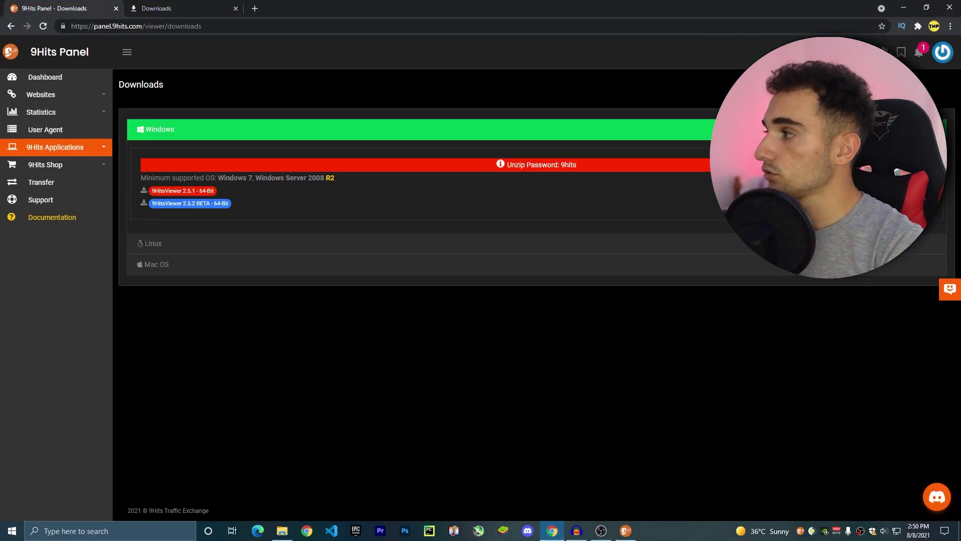
pyautogui.click(943, 52)
pyautogui.click(938, 82)
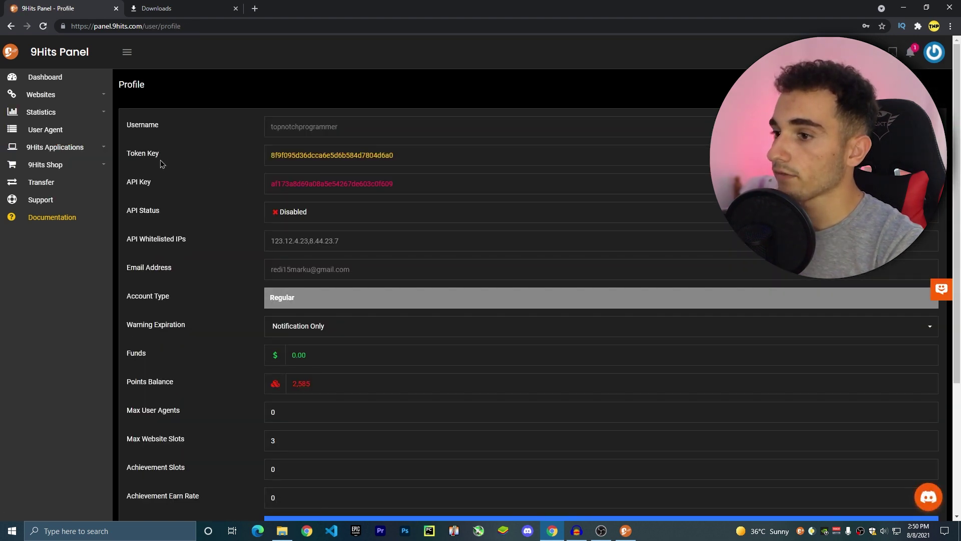
pyautogui.moveTo(397, 156); pyautogui.dragTo(256, 159)
pyautogui.hotkey('ctrl', 'c')
pyautogui.rightClick(308, 163)
pyautogui.click(330, 171)
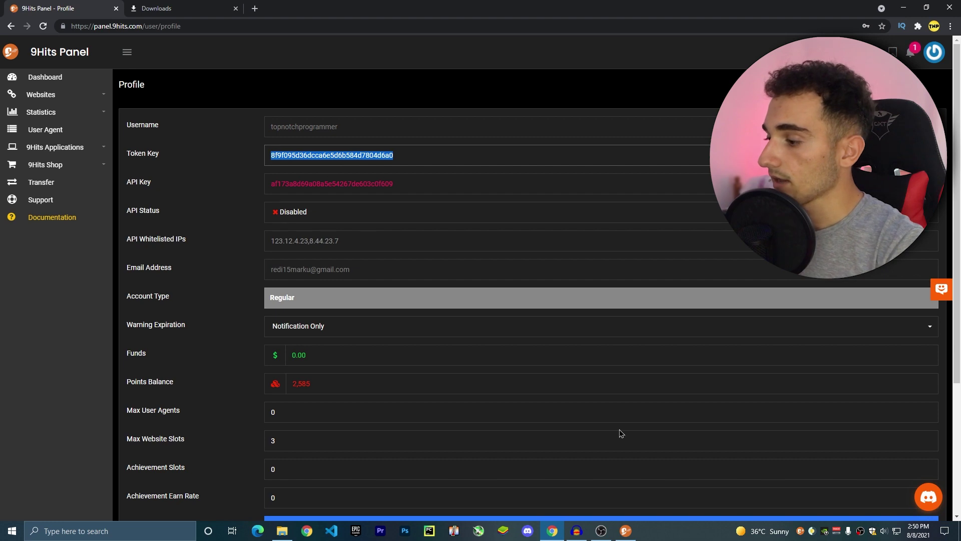
# Return to the 9Hits Viewer settings and paste the account token into the Token field
pyautogui.click(626, 531)
pyautogui.click(903, 7)
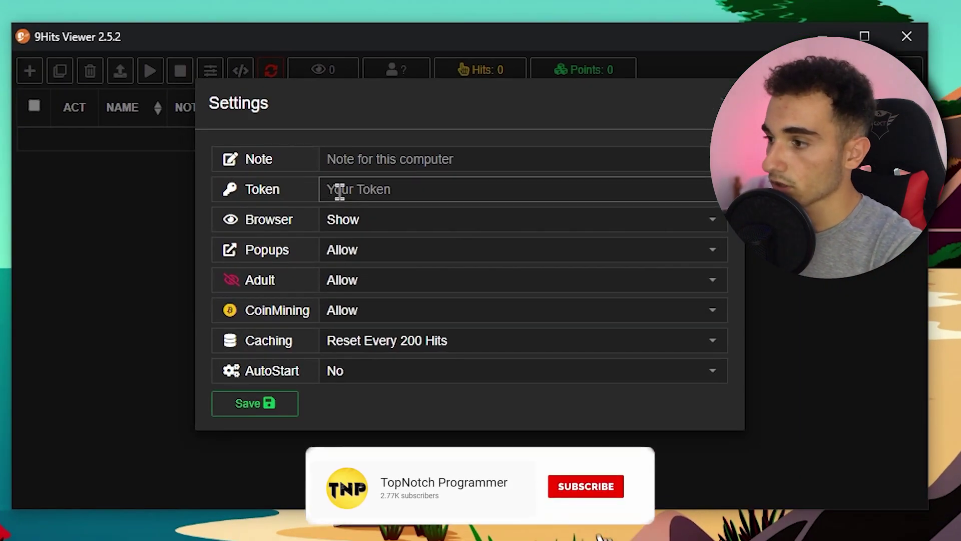
pyautogui.hotkey('ctrl', 'v')
# Enter the account owner's first name as the computer's note and keep the Browser option on Show
pyautogui.click(398, 160)
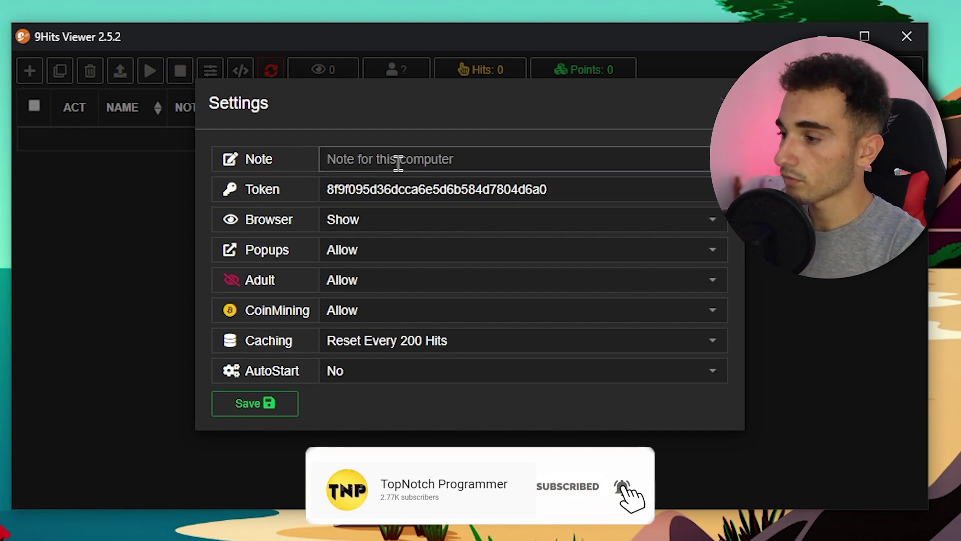
pyautogui.write('redi')
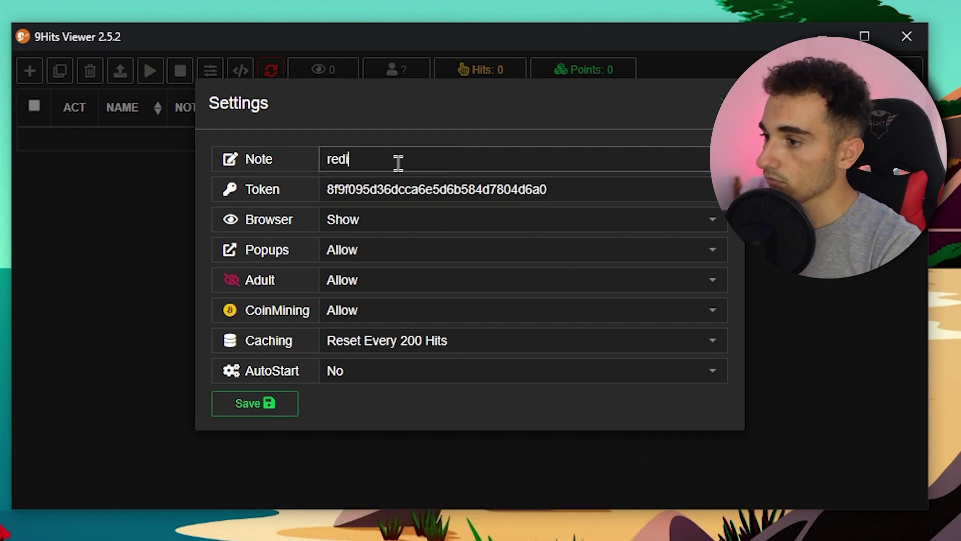
pyautogui.click(453, 223)
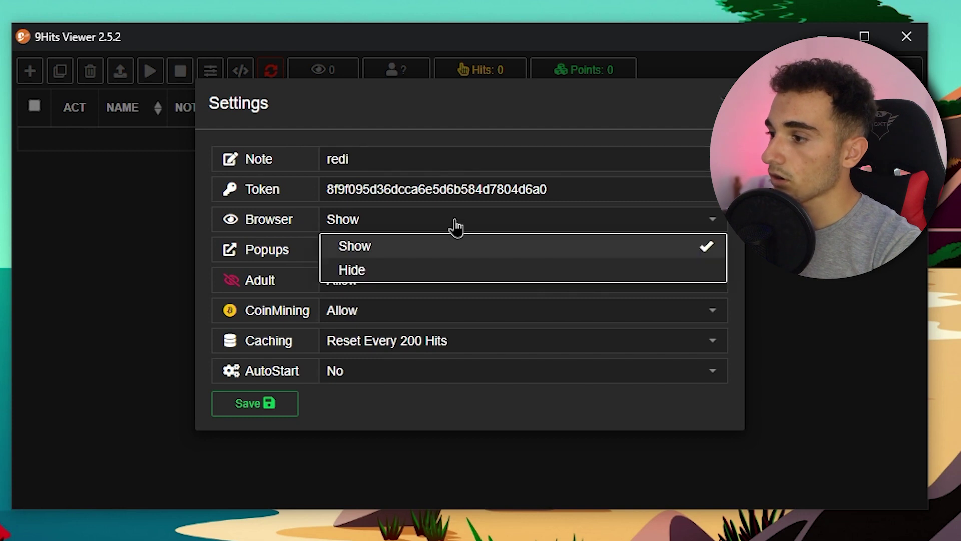
pyautogui.click(359, 251)
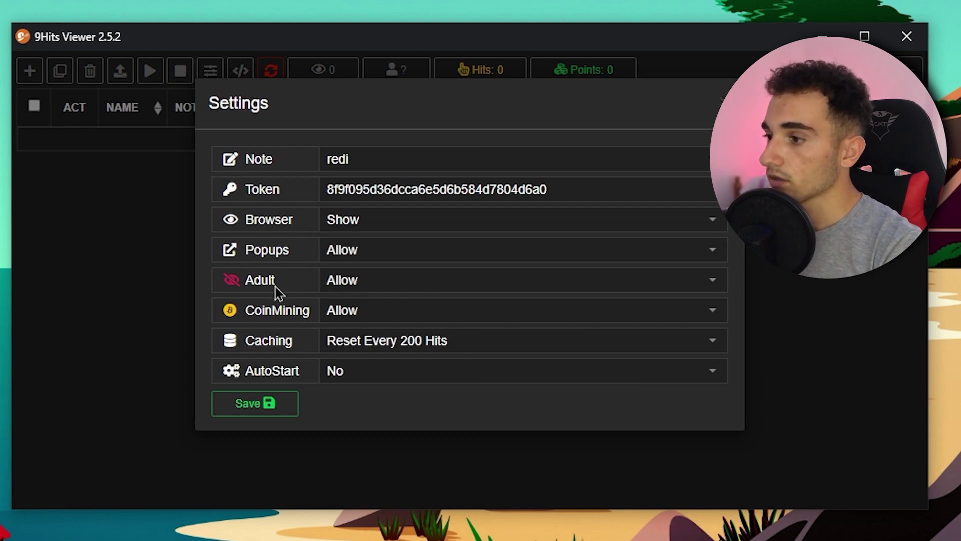
# Set the Adult option to Deny and save the viewer settings, accepting the viewer reset
pyautogui.click(417, 287)
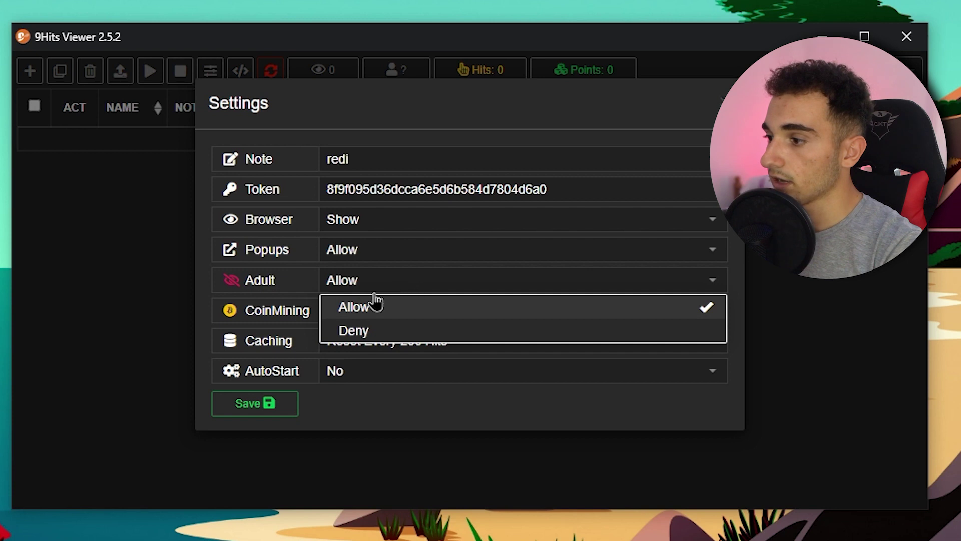
pyautogui.click(348, 331)
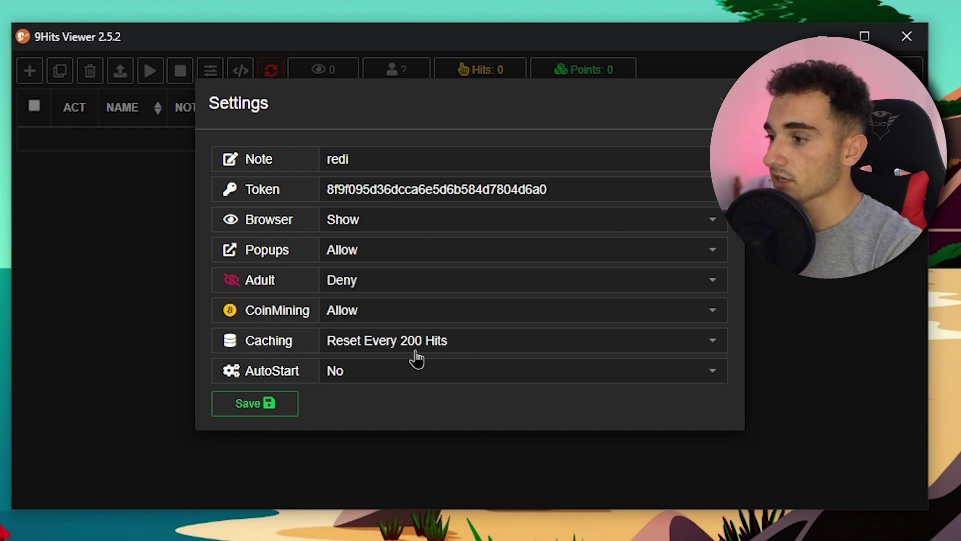
pyautogui.click(254, 413)
pyautogui.click(252, 411)
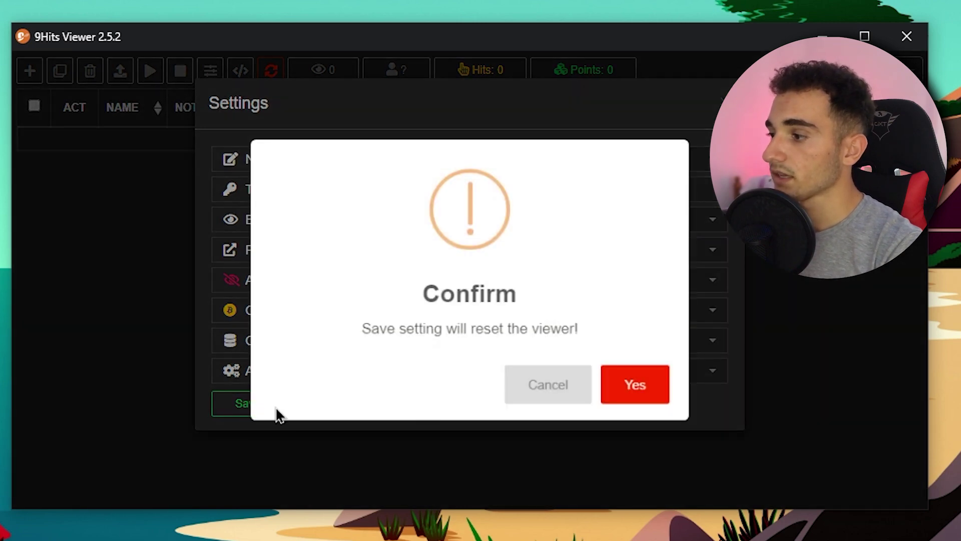
pyautogui.click(613, 389)
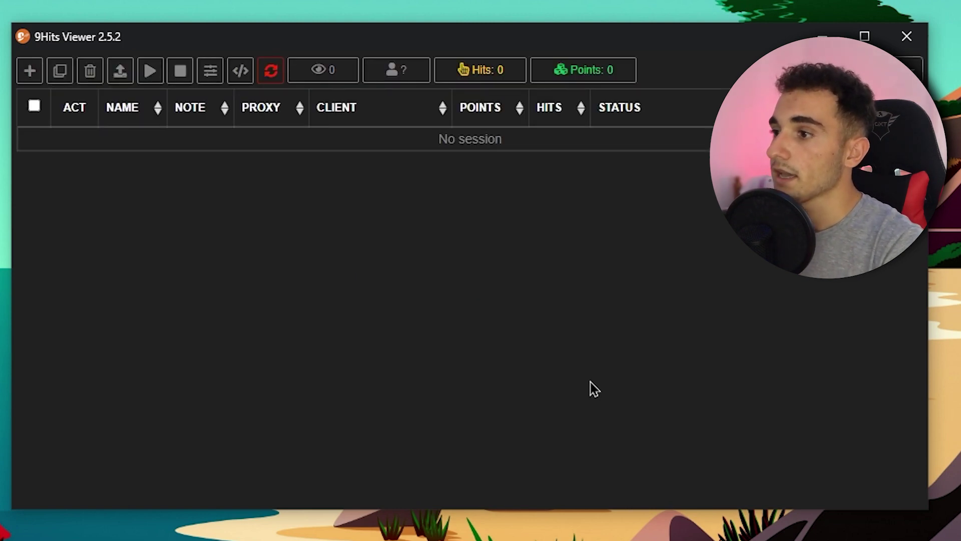
# Add one new session to the viewer and keep its proxy on System
pyautogui.click(30, 72)
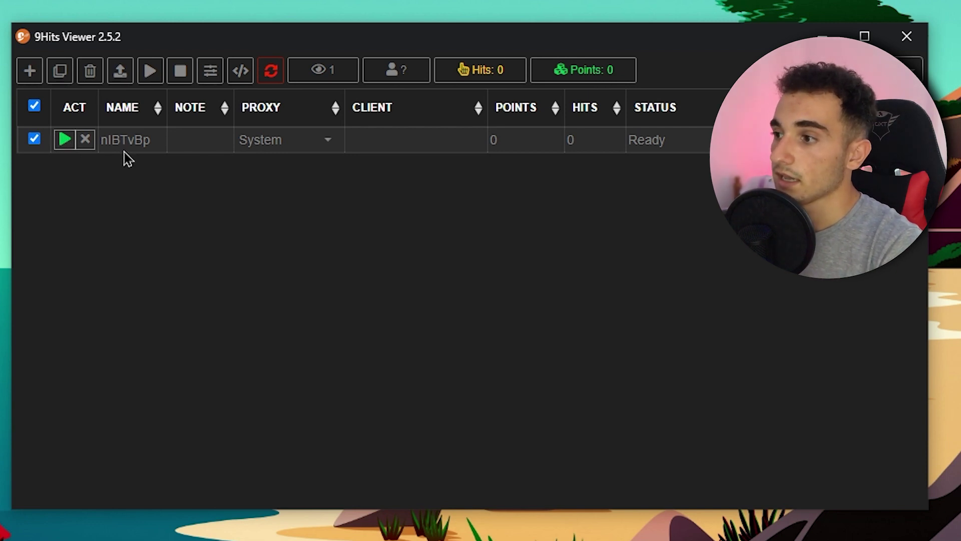
pyautogui.click(265, 147)
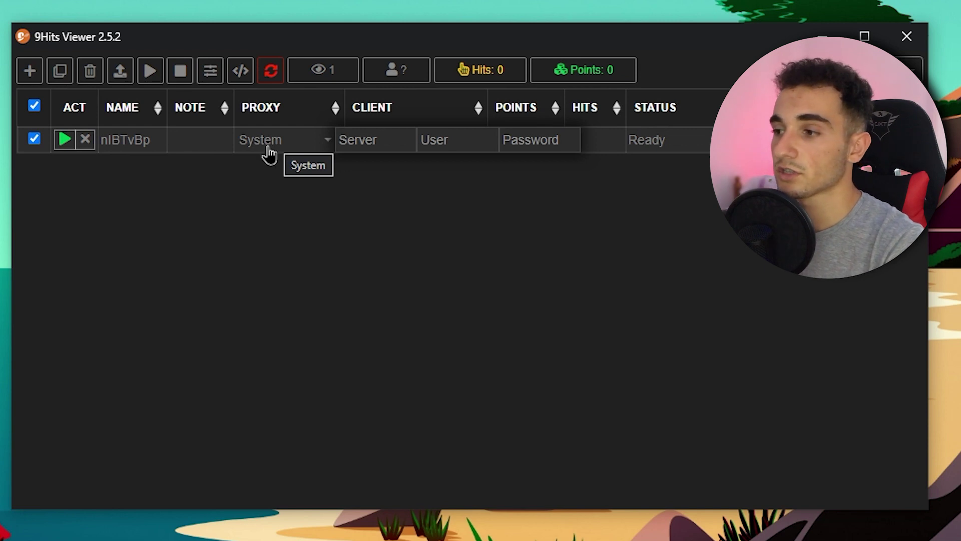
pyautogui.click(270, 167)
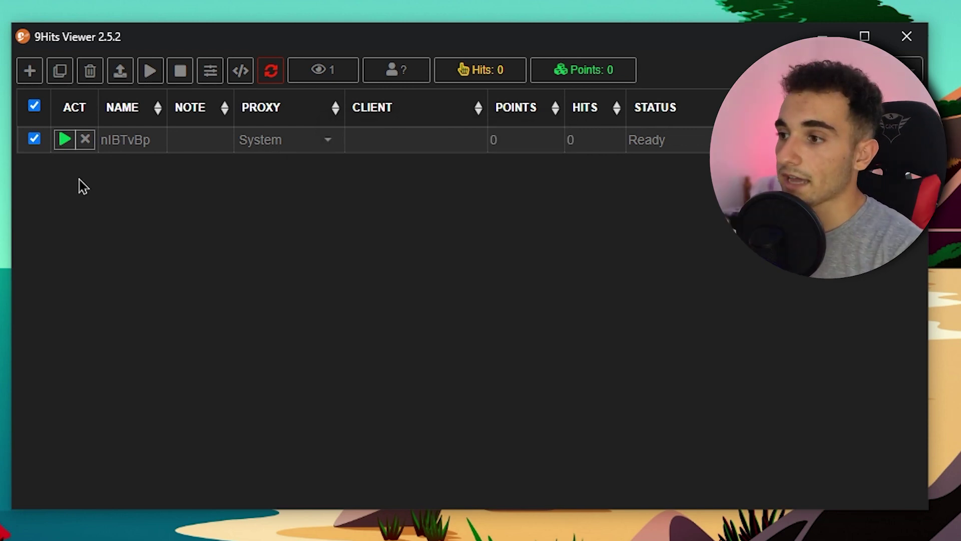
# Look through the proxy types offered for adding sessions in bulk and close the form without adding any
pyautogui.click(61, 72)
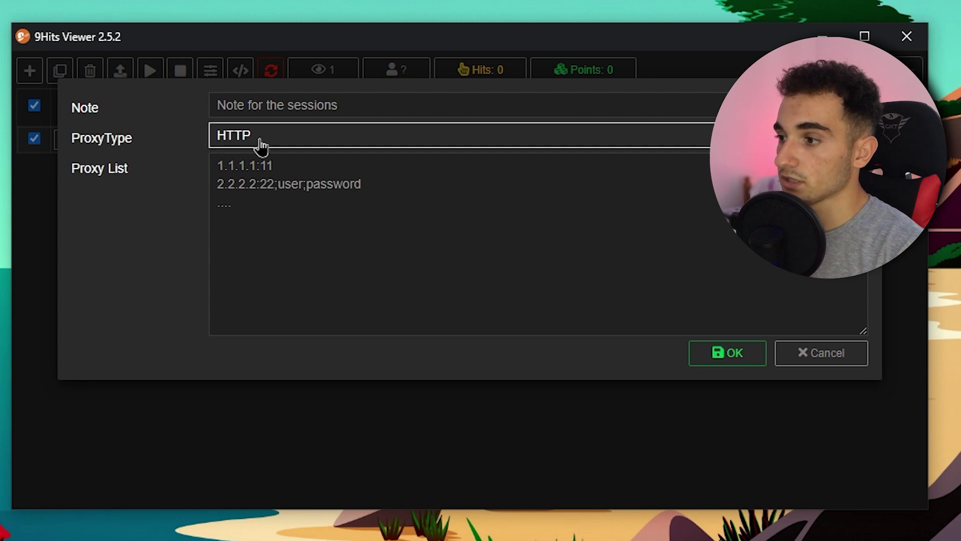
pyautogui.click(307, 142)
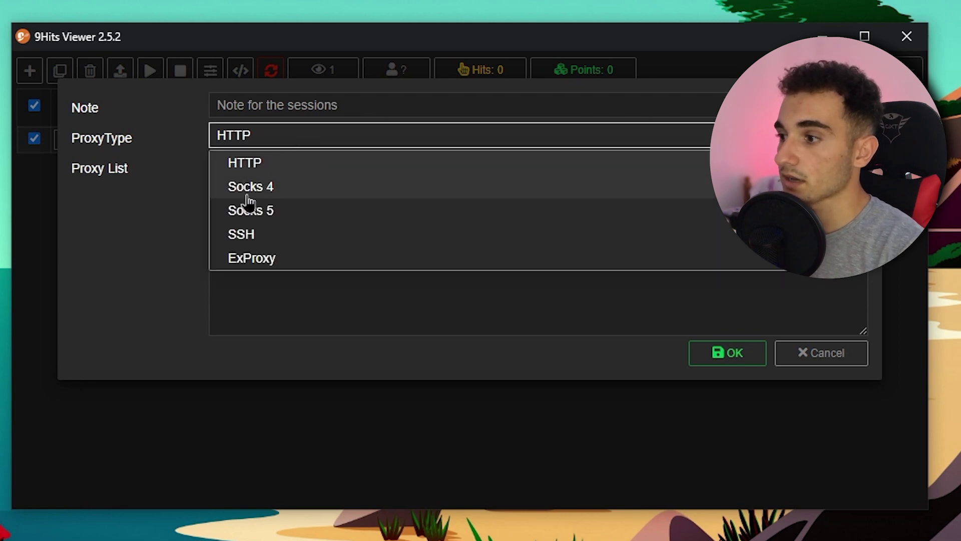
pyautogui.click(278, 293)
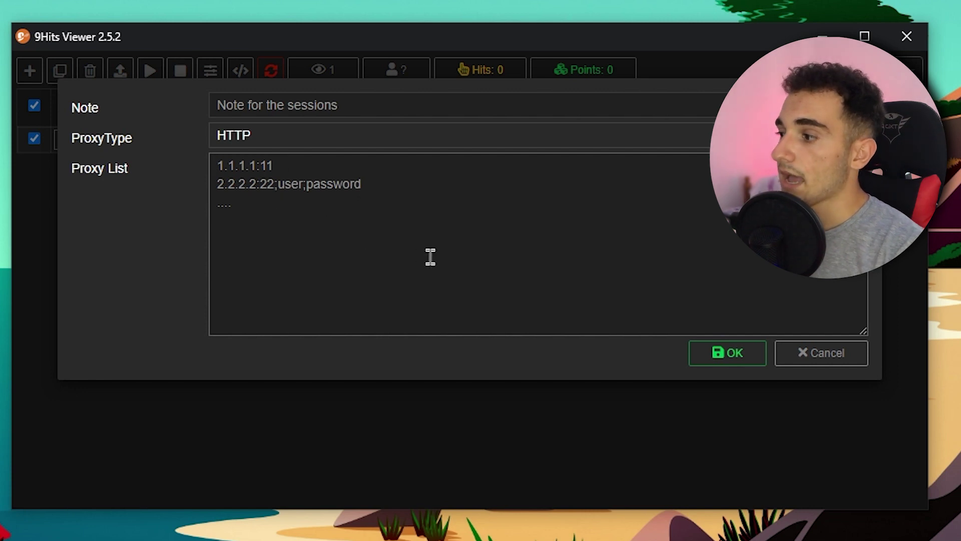
pyautogui.click(728, 353)
pyautogui.click(639, 385)
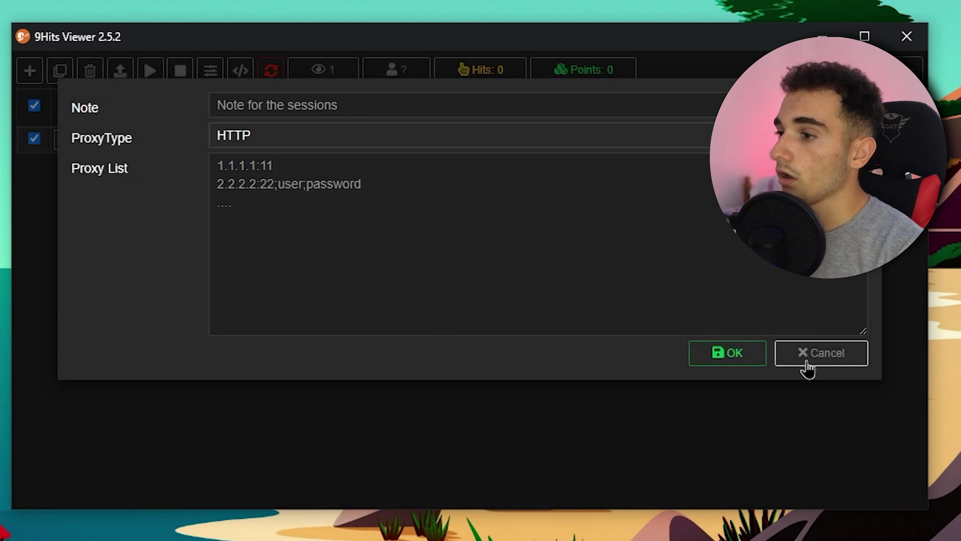
pyautogui.click(806, 362)
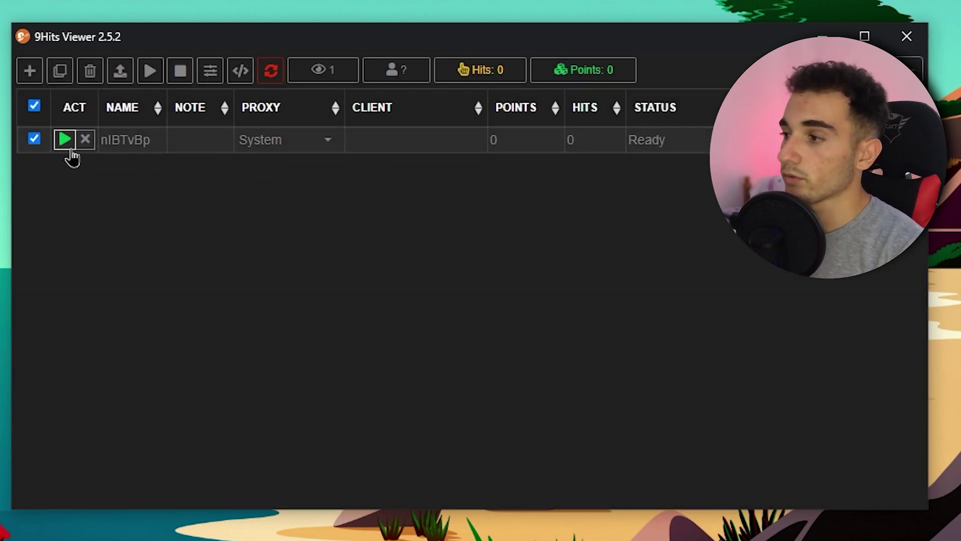
# Run the session with the System proxy until it earns points from a hit, and stop it
pyautogui.click(272, 150)
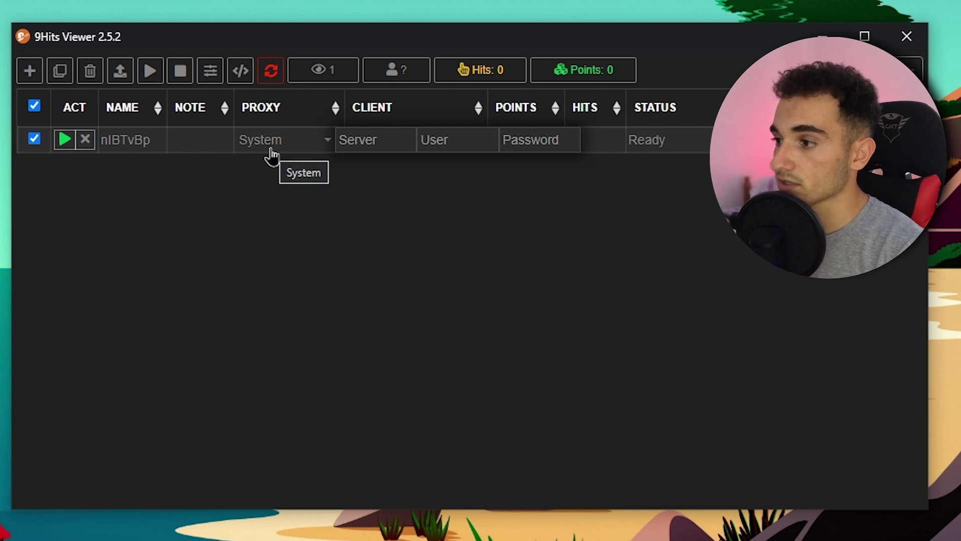
pyautogui.click(147, 166)
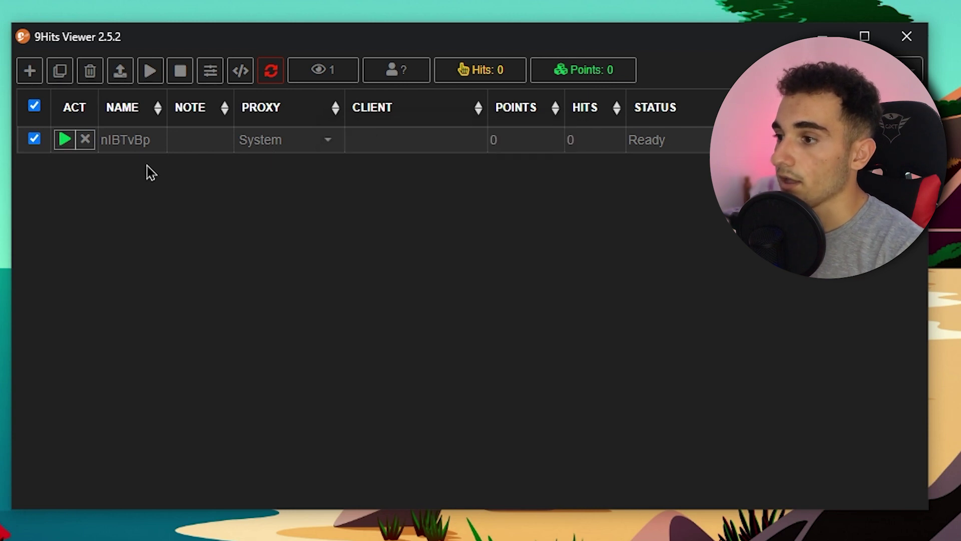
pyautogui.click(64, 141)
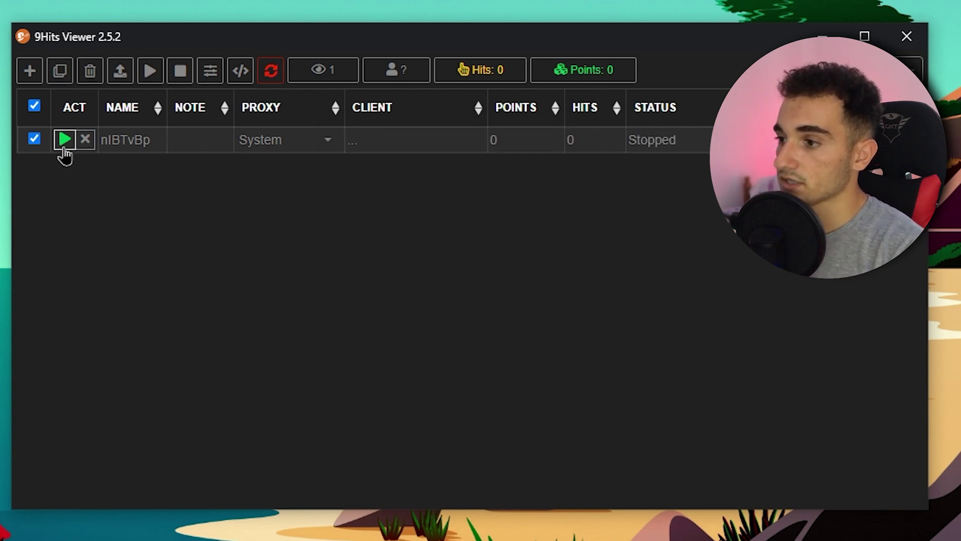
pyautogui.click(65, 142)
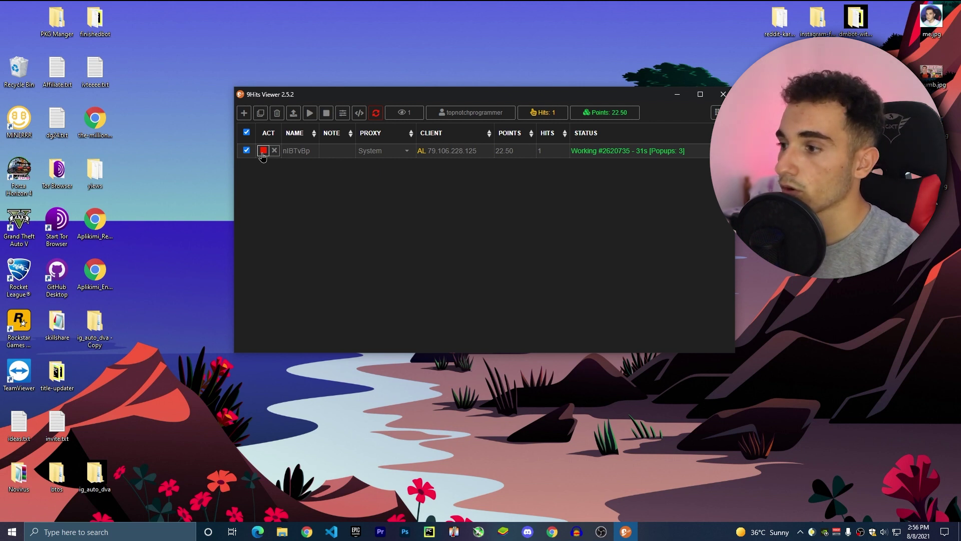
pyautogui.click(263, 151)
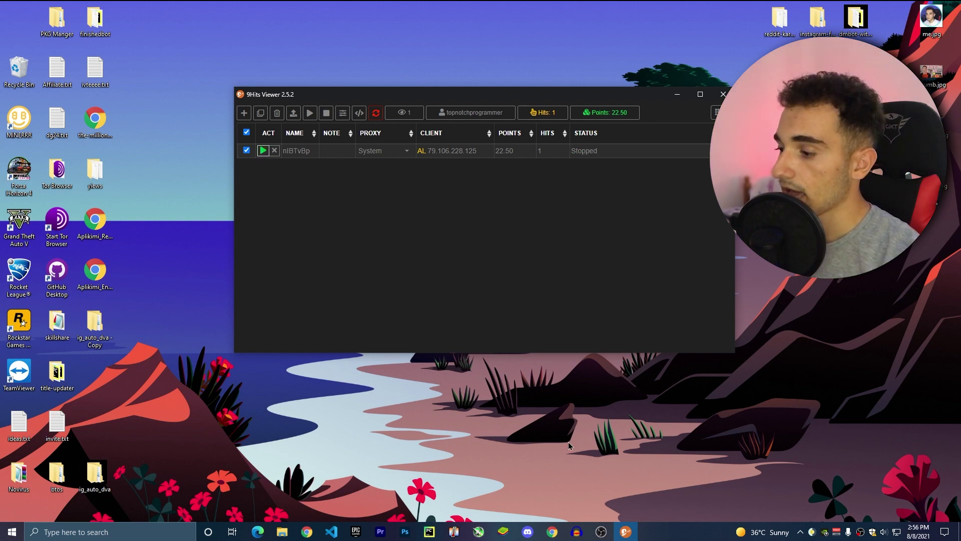
# Switch to the 9Hits panel in Chrome, check the dashboard's points balance and earnings report, and open the My Sites list
pyautogui.click(553, 532)
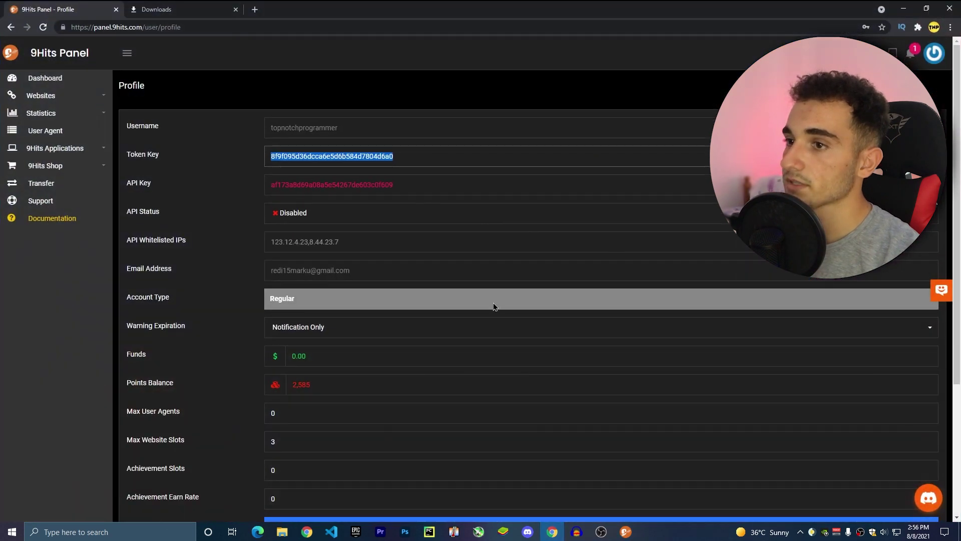
pyautogui.click(42, 60)
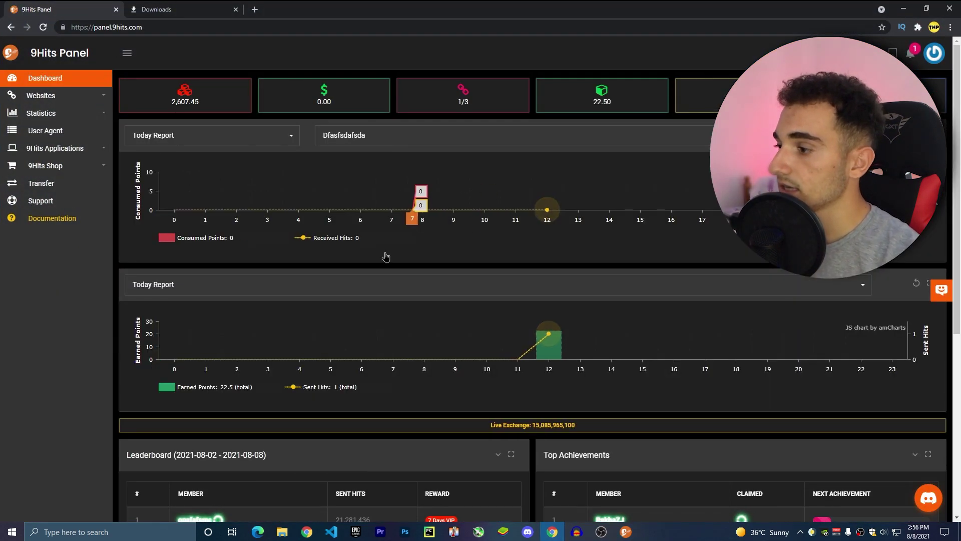
pyautogui.moveTo(546, 336)
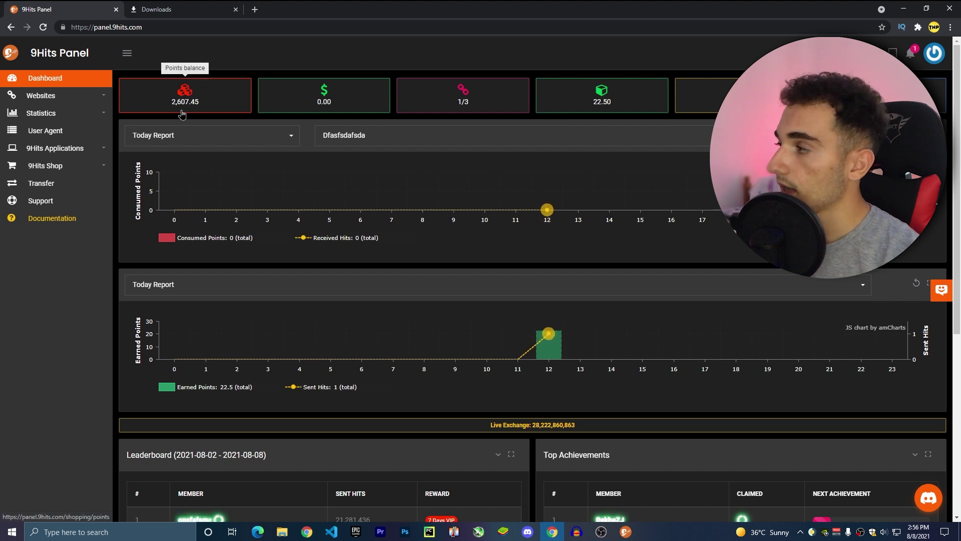
pyautogui.scroll(-5, 421, 320)
pyautogui.scroll(5, 420, 320)
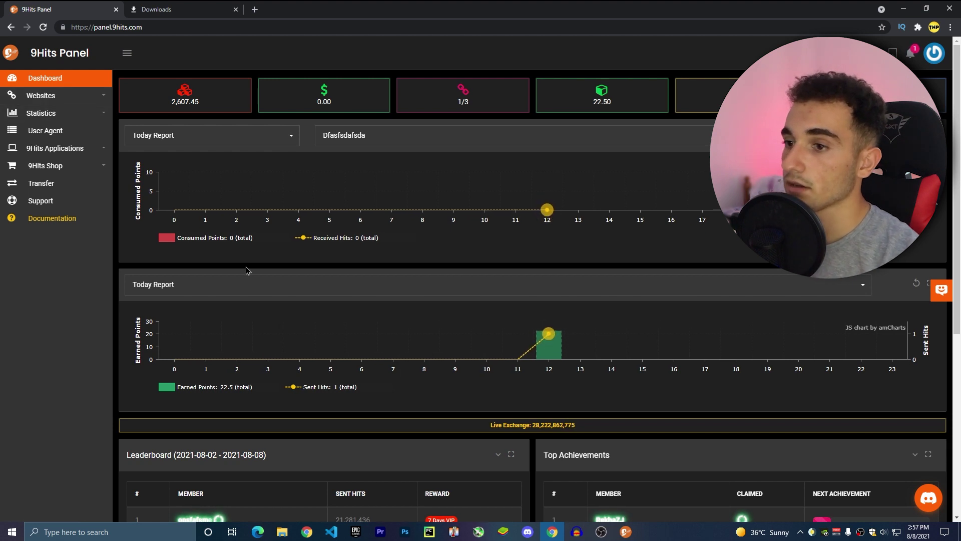
pyautogui.click(81, 100)
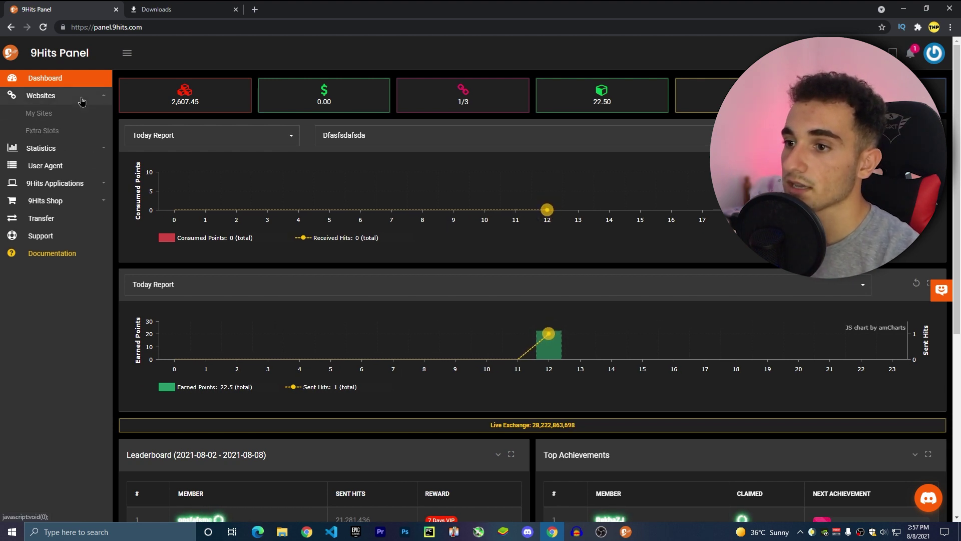
pyautogui.click(45, 114)
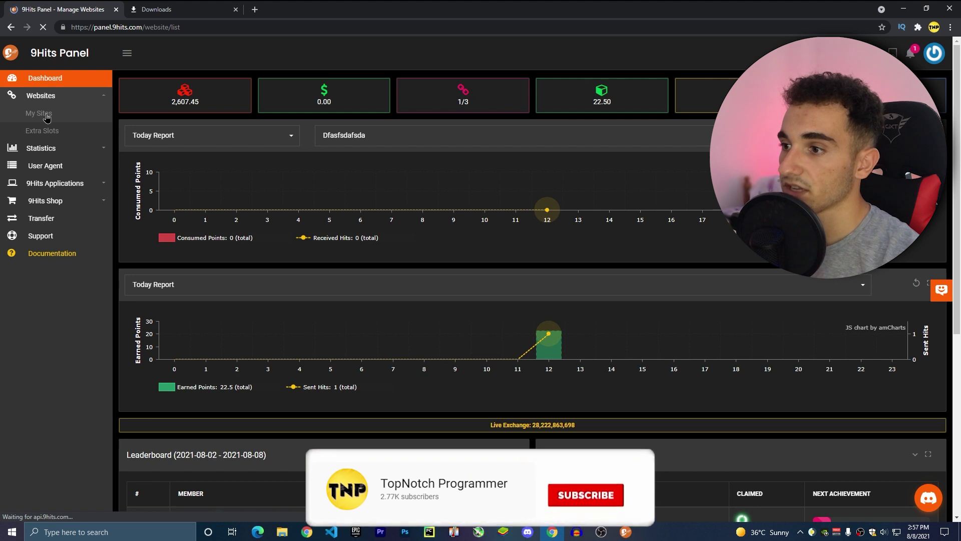
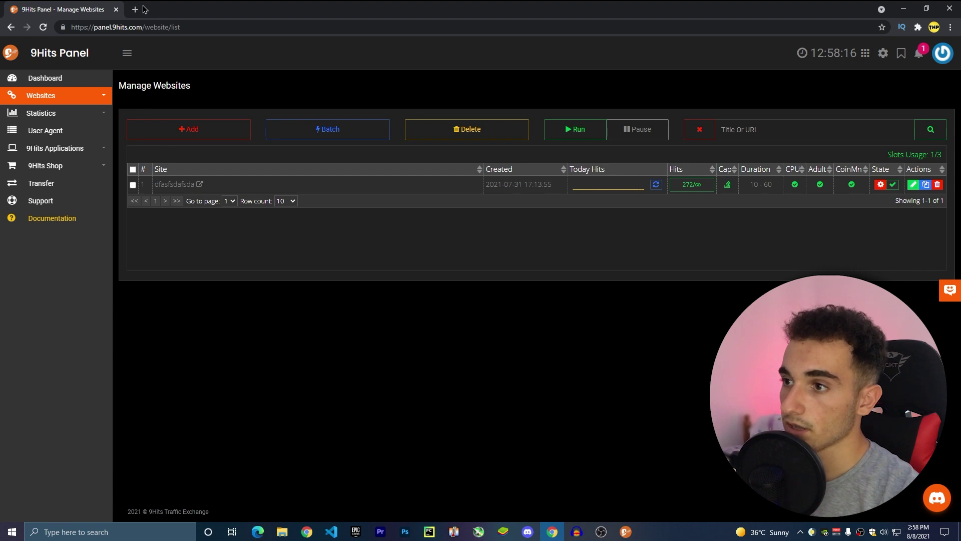
# Open bit.ly in a new browser tab and create a short link for google.com
pyautogui.write('bi')
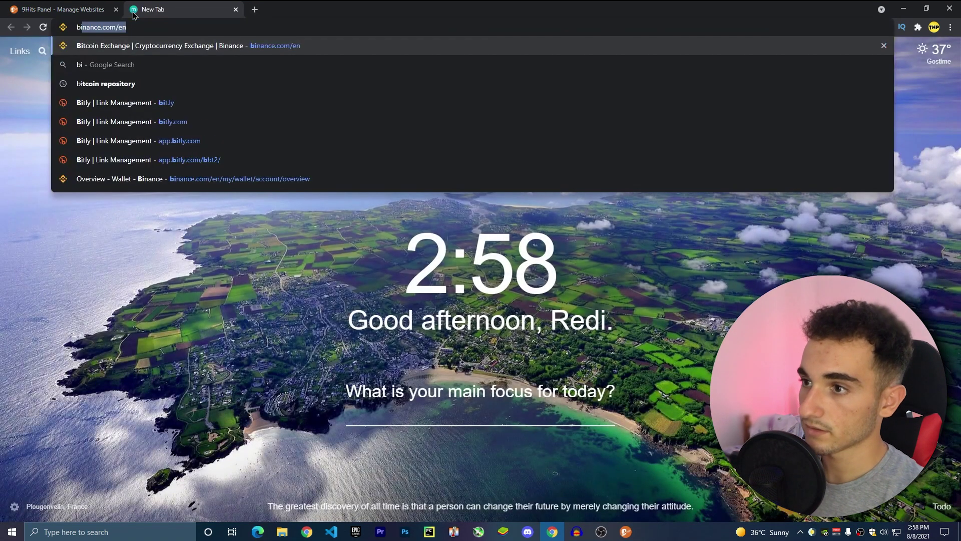
pyautogui.write('t.l')
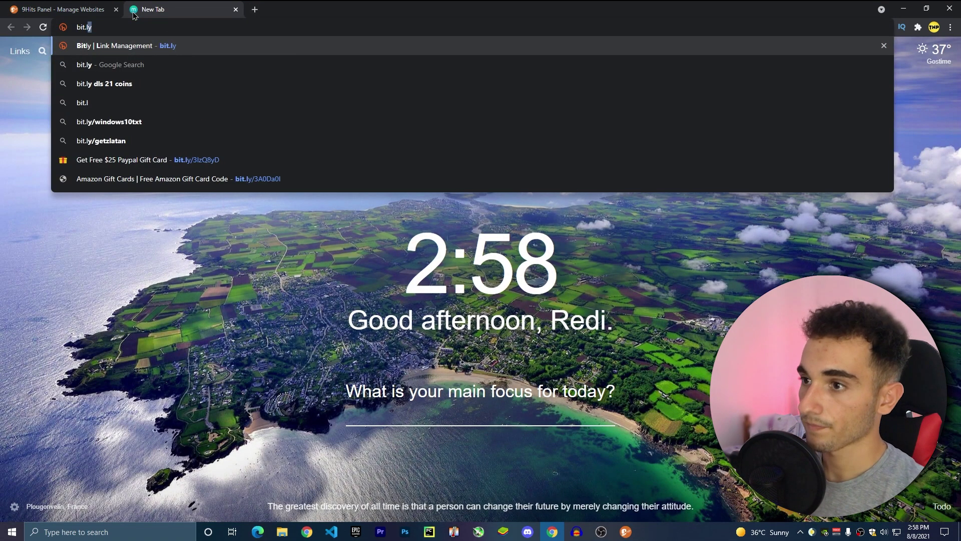
pyautogui.press('Return')
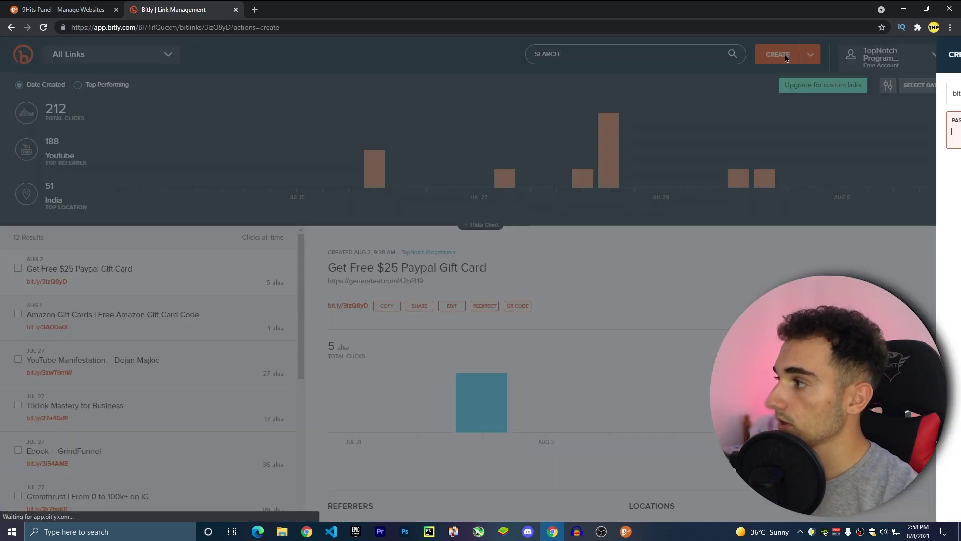
pyautogui.click(784, 56)
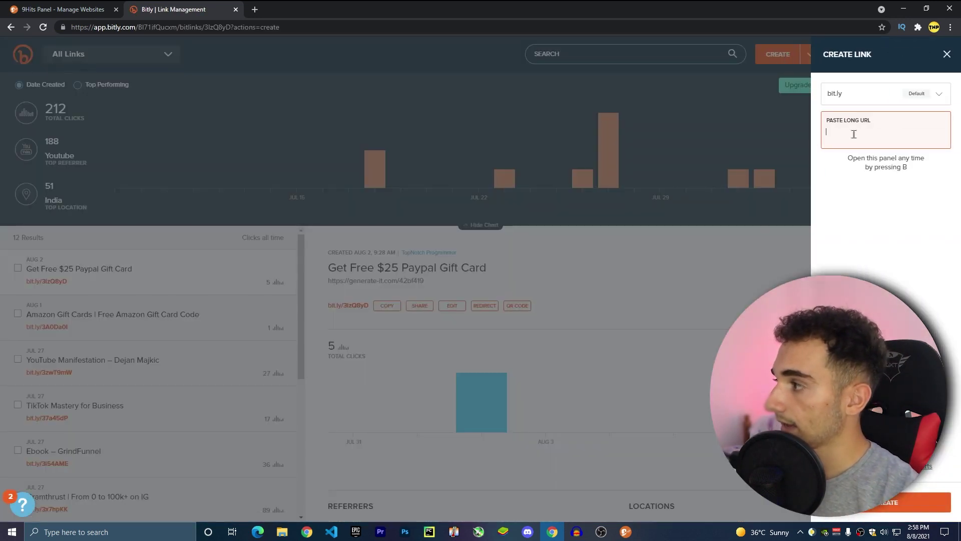
pyautogui.write('google')
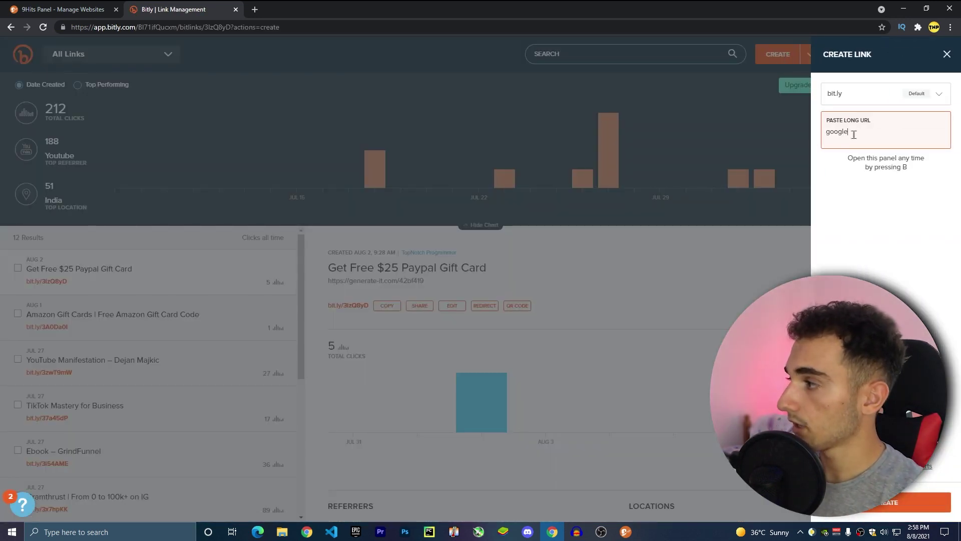
pyautogui.write('.com')
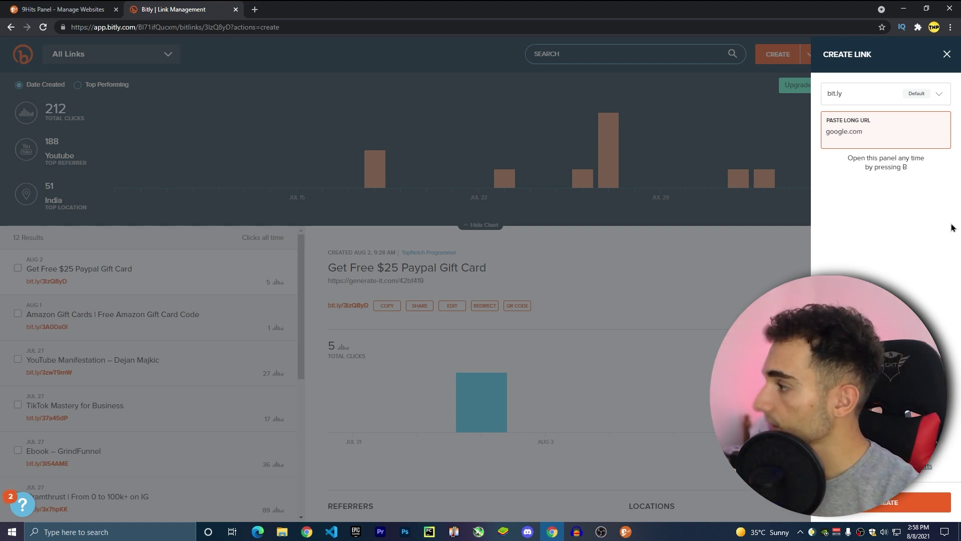
pyautogui.click(899, 501)
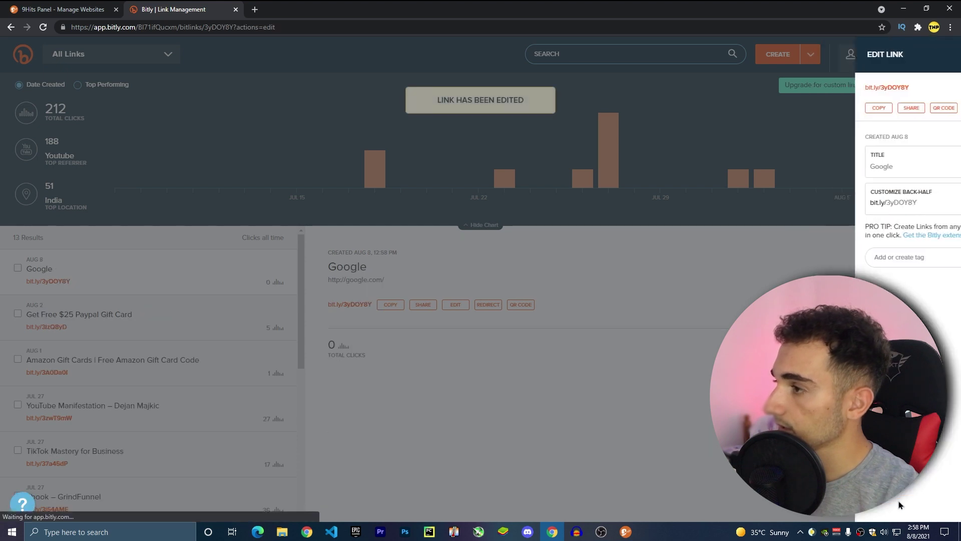
# Copy the new Google short link, close its edit form and return to the 9Hits Manage Websites page
pyautogui.click(840, 111)
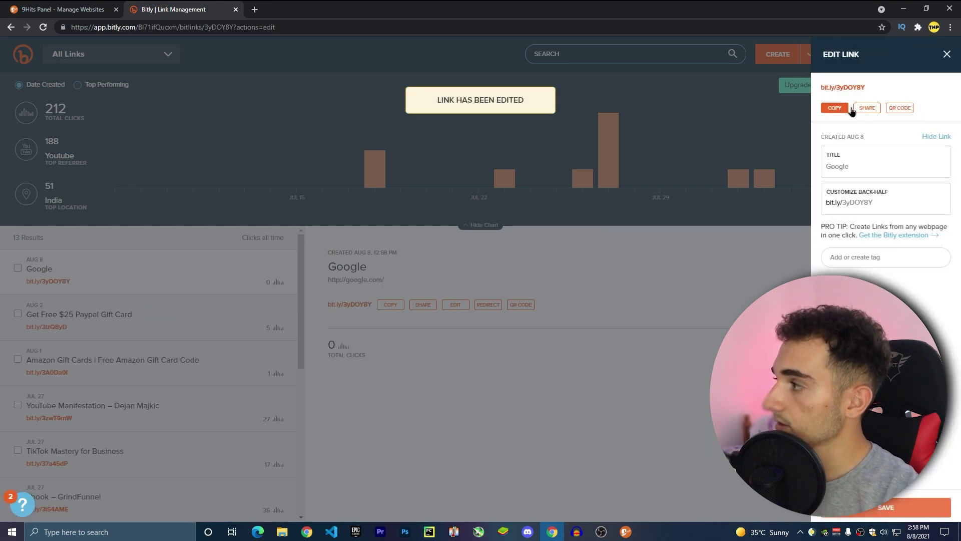
pyautogui.click(216, 93)
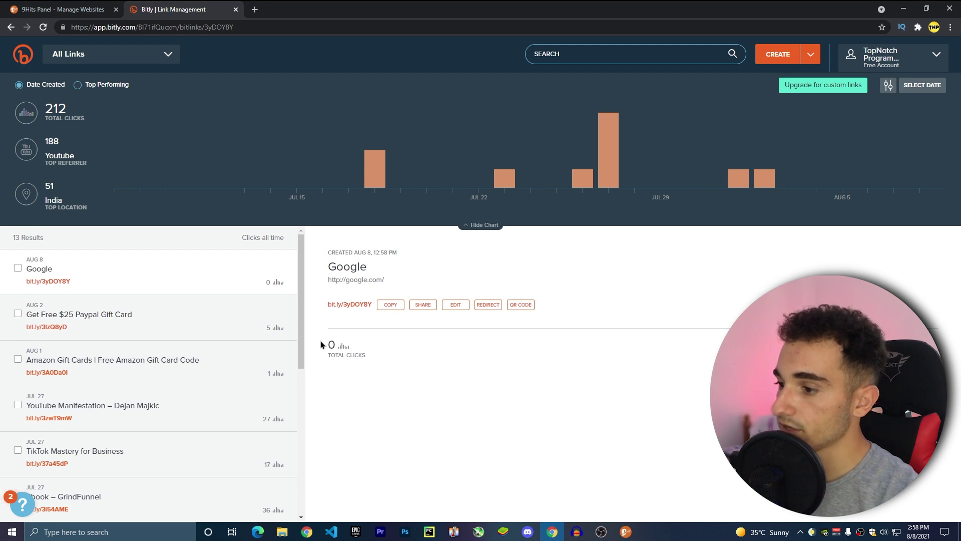
pyautogui.click(369, 357)
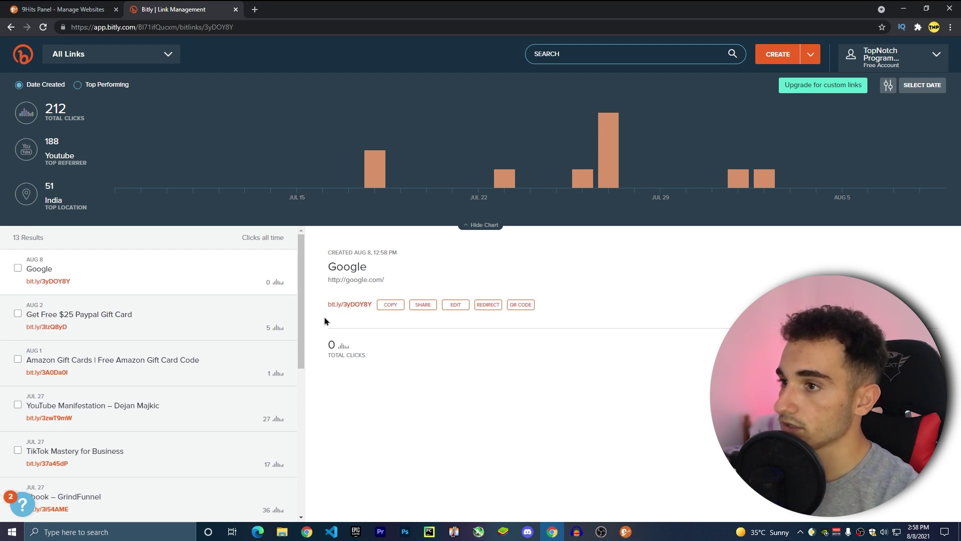
pyautogui.click(57, 7)
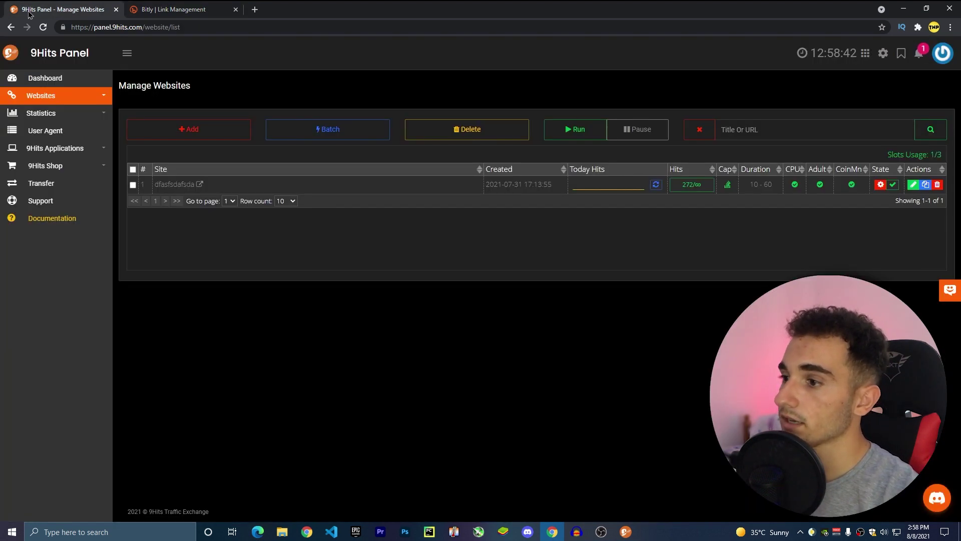
# Start a new website entry titled google, with Is Adult and Has Coin Mining both set to No
pyautogui.click(195, 131)
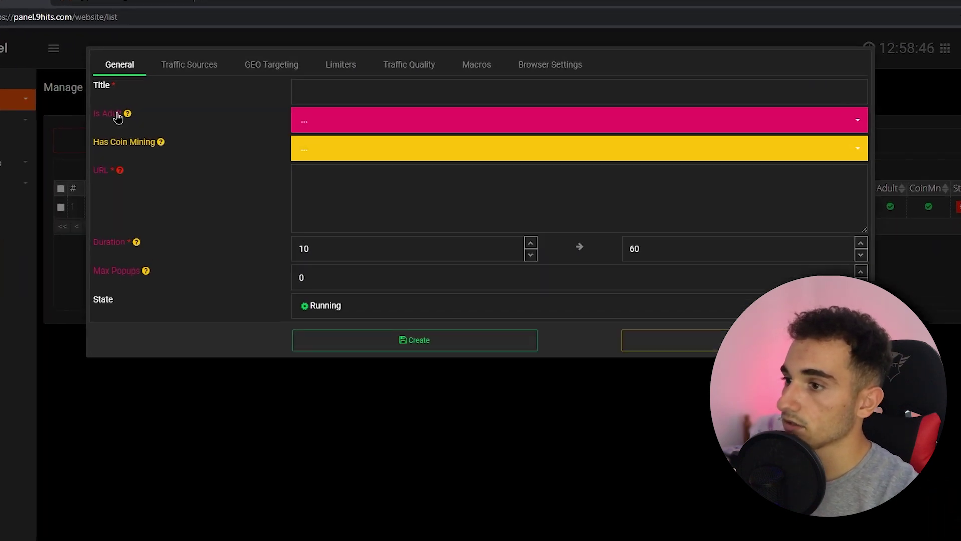
pyautogui.click(349, 93)
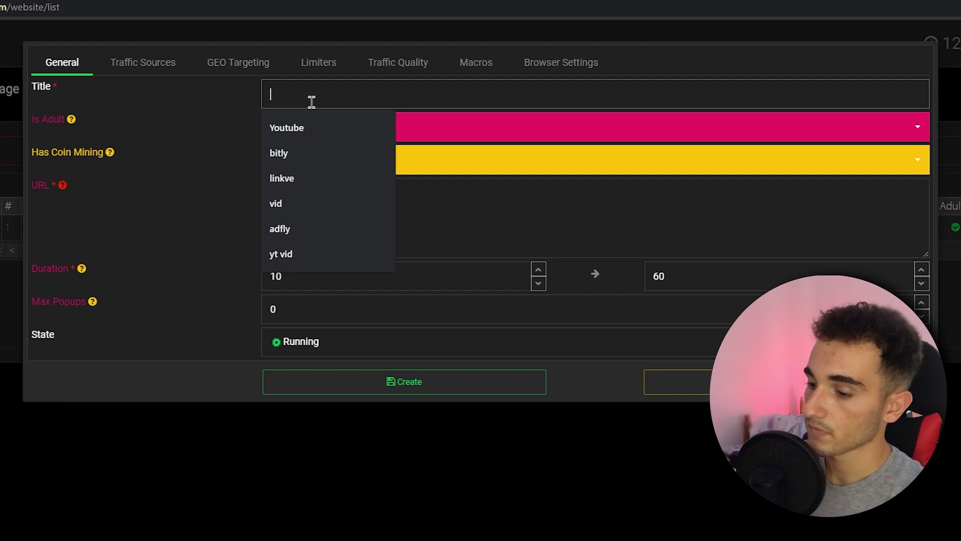
pyautogui.write('google')
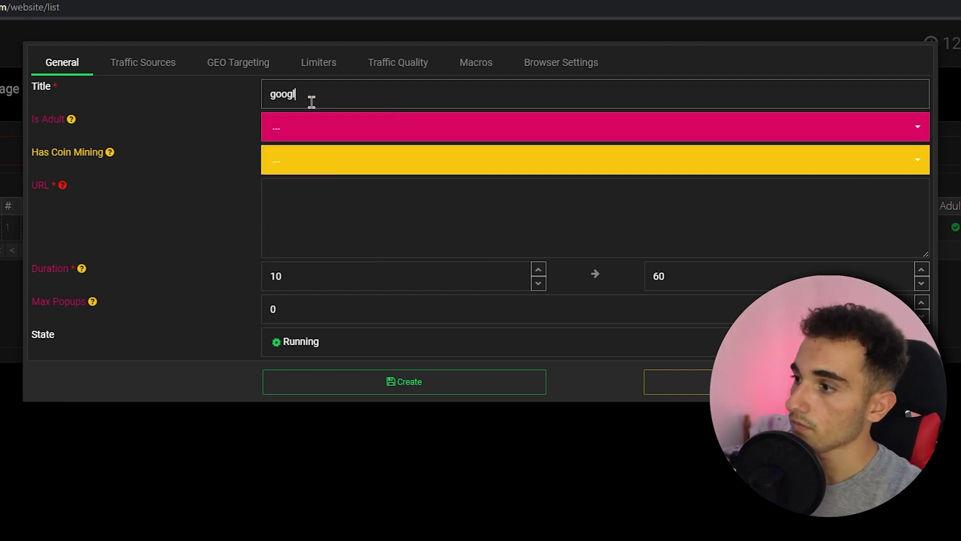
pyautogui.click(306, 132)
pyautogui.click(290, 176)
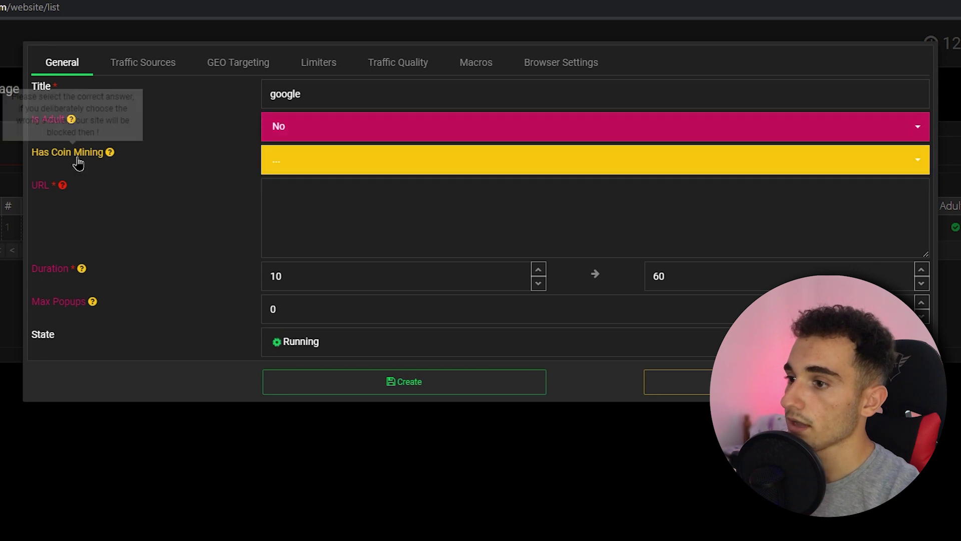
pyautogui.click(332, 165)
pyautogui.click(292, 208)
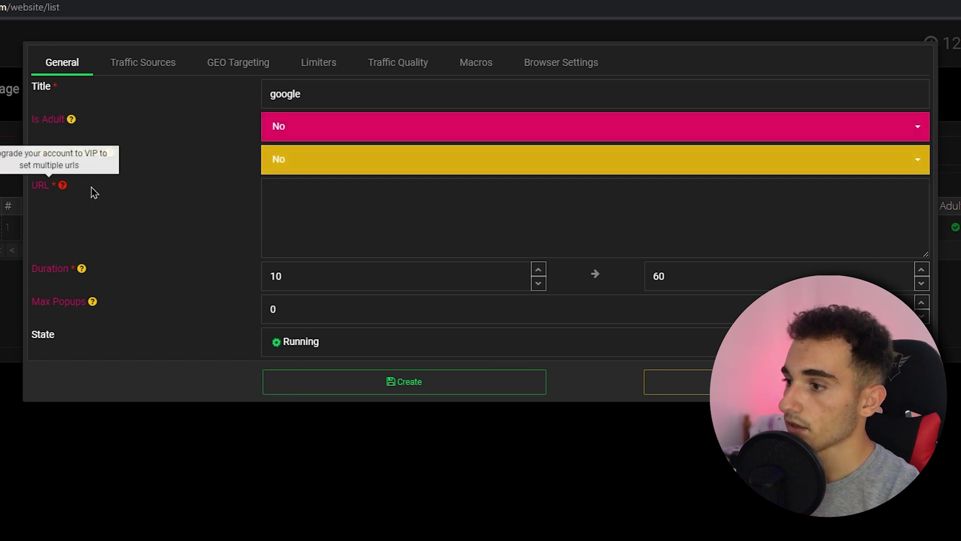
pyautogui.click(359, 206)
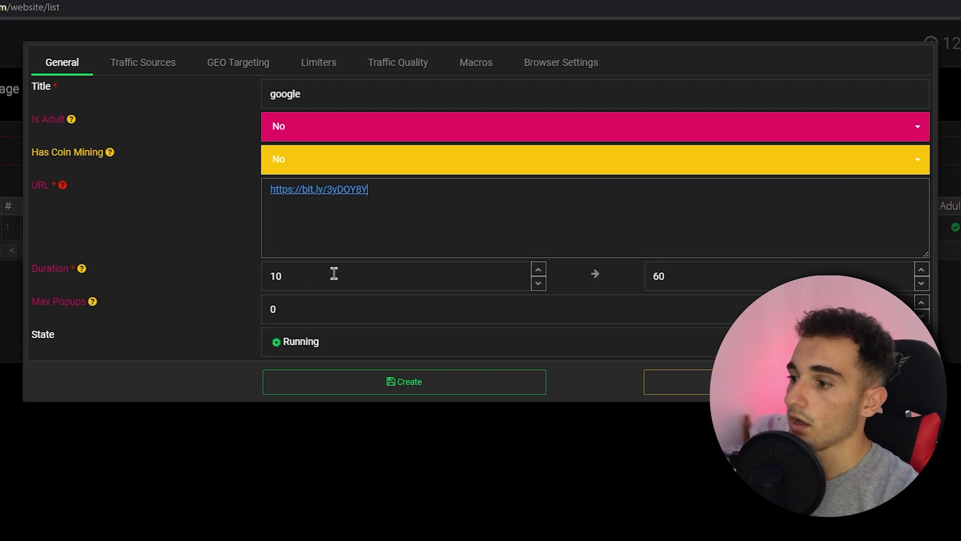
pyautogui.doubleClick(289, 275)
pyautogui.doubleClick(666, 278)
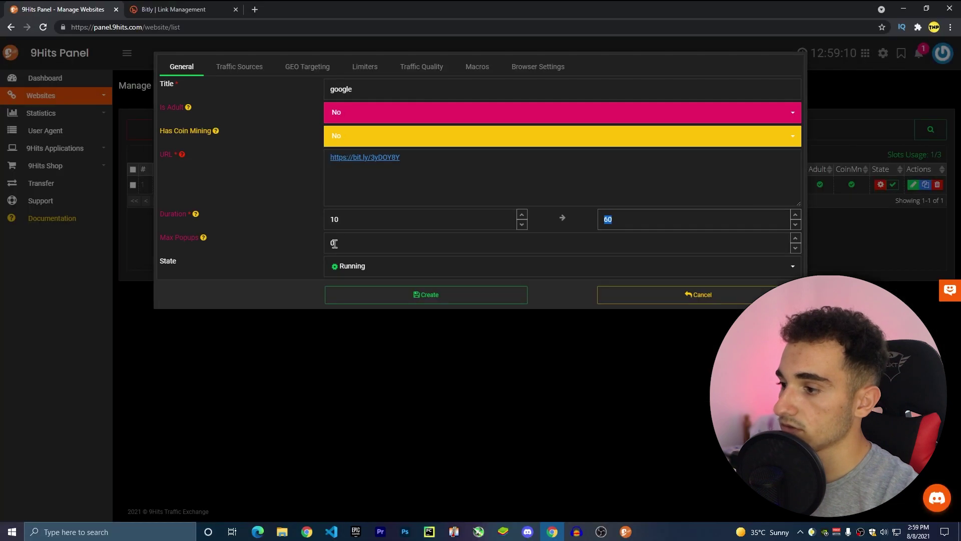
pyautogui.click(274, 314)
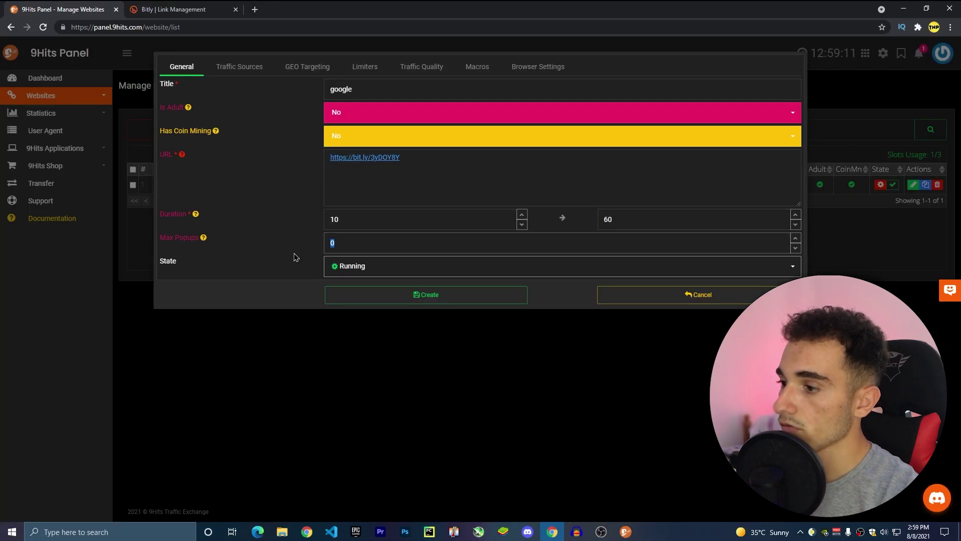
pyautogui.click(415, 294)
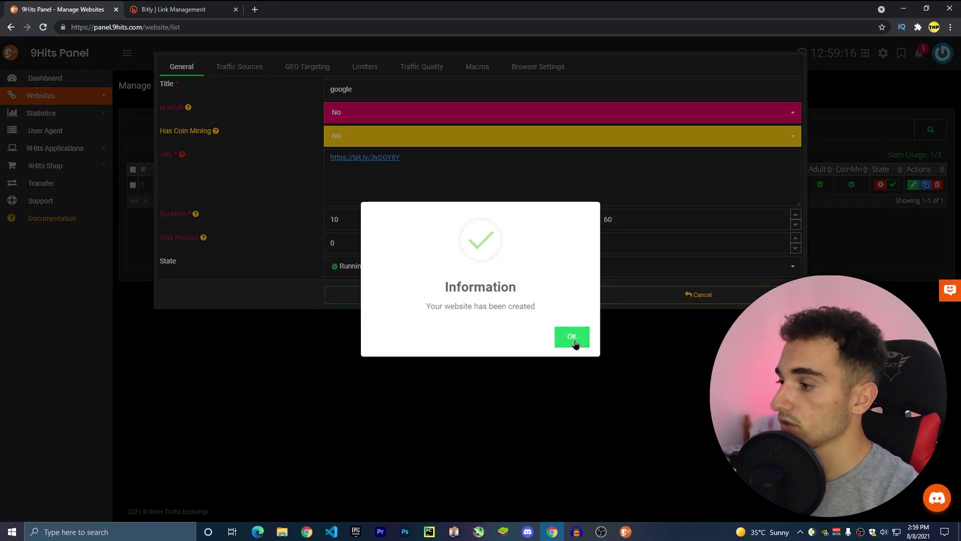
pyautogui.click(575, 338)
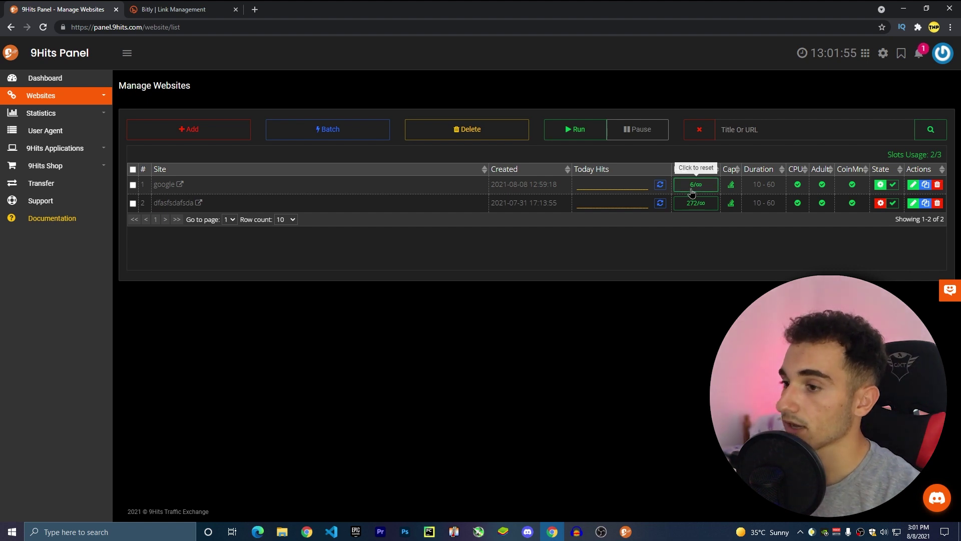
# Check the 9Hits dashboard reports, switch to Bitly, refresh its data and examine the Google link's total clicks, referrers and locations
pyautogui.click(36, 81)
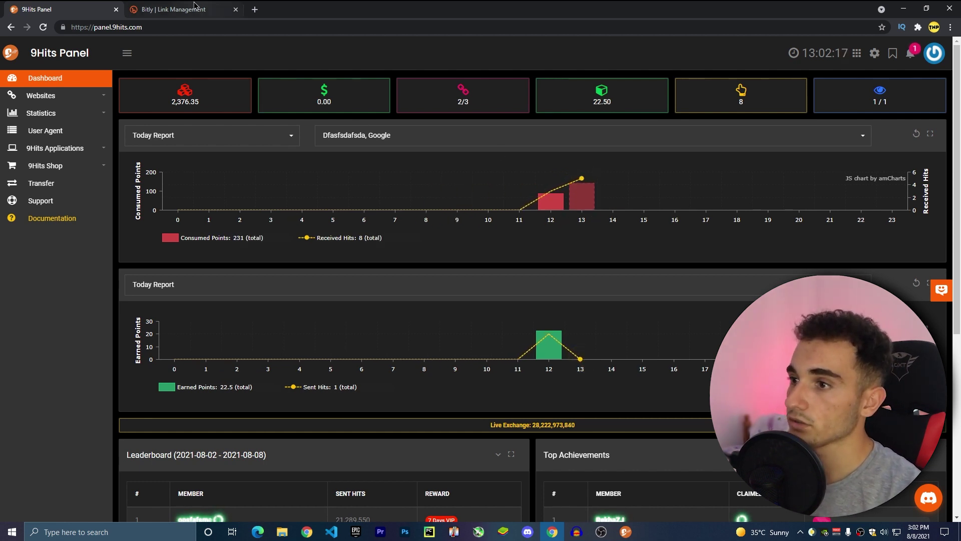
pyautogui.click(176, 6)
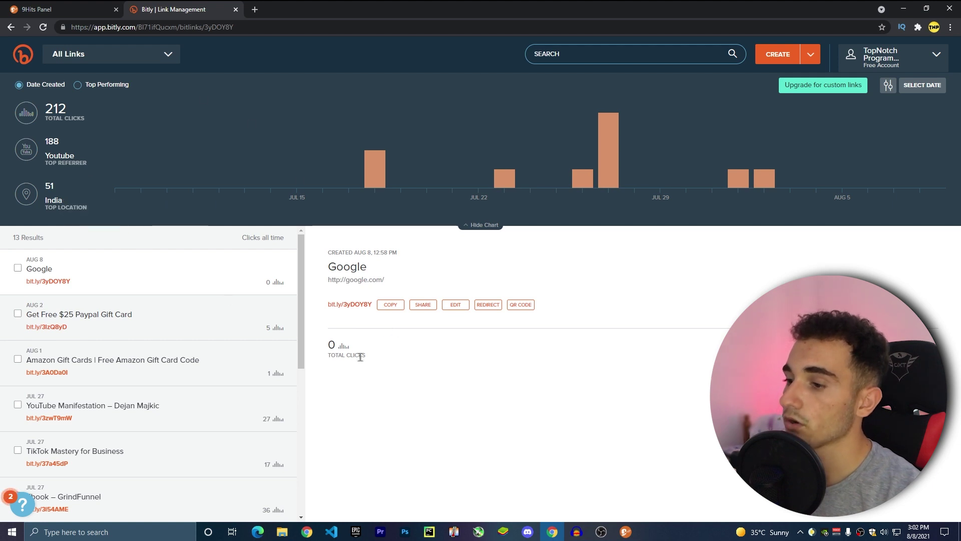
pyautogui.click(43, 28)
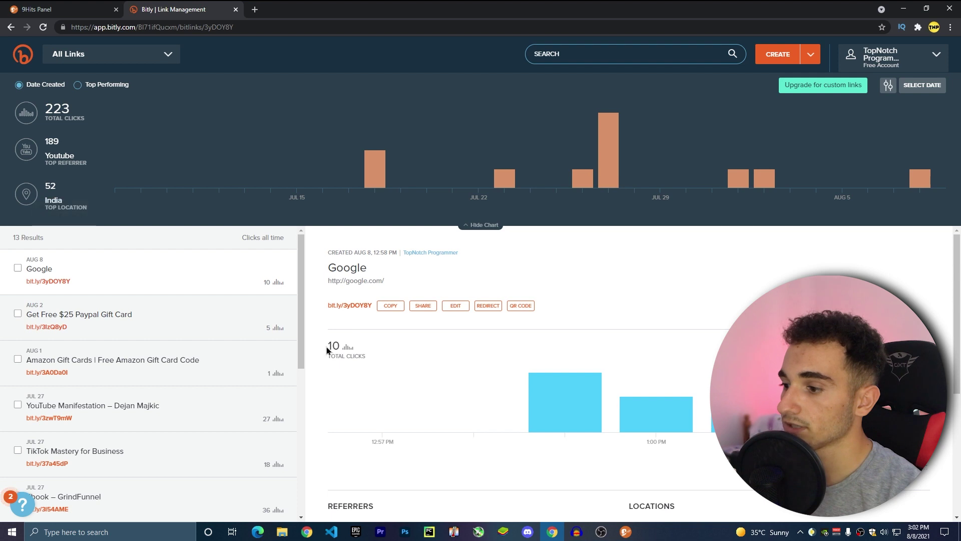
pyautogui.moveTo(326, 347); pyautogui.dragTo(363, 357)
pyautogui.click(588, 344)
pyautogui.scroll(-3, 589, 335)
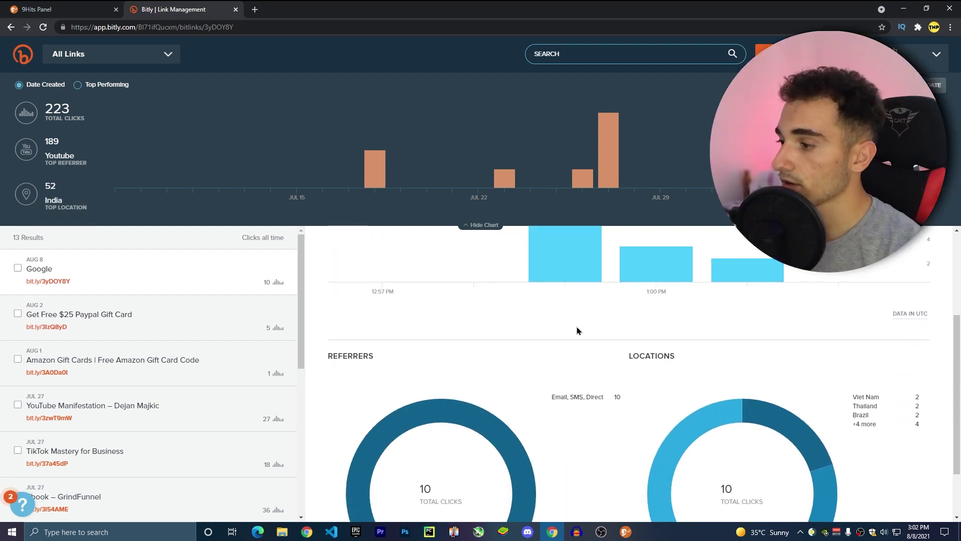
pyautogui.scroll(-2, 577, 329)
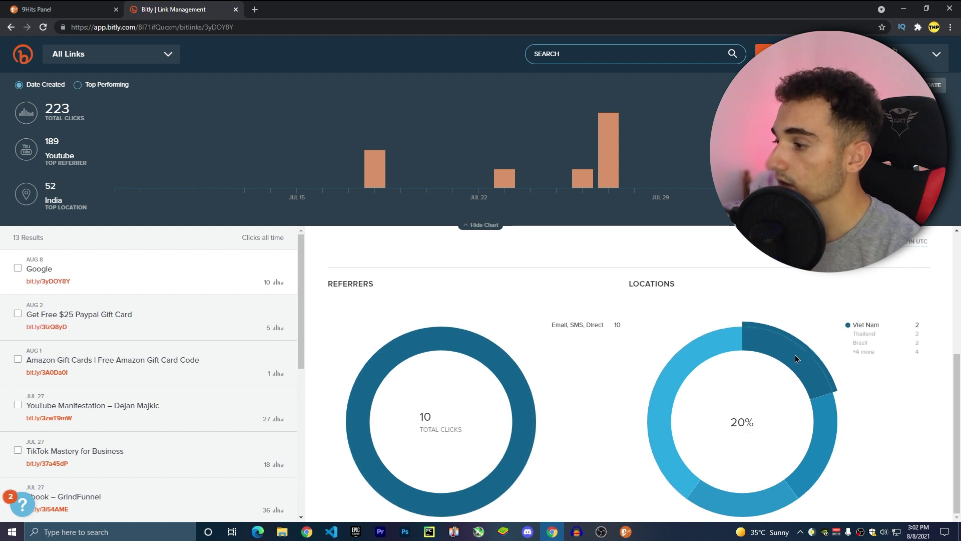
pyautogui.scroll(3, 566, 377)
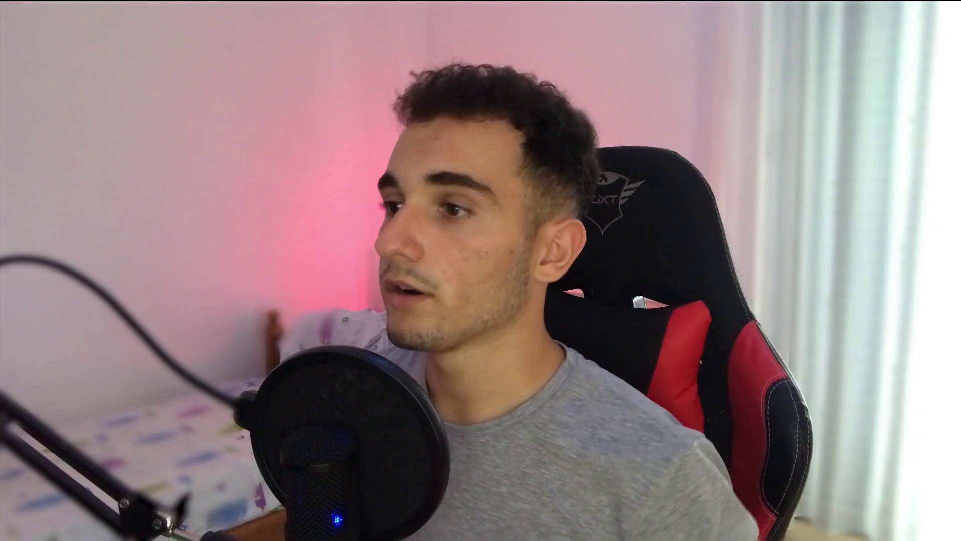